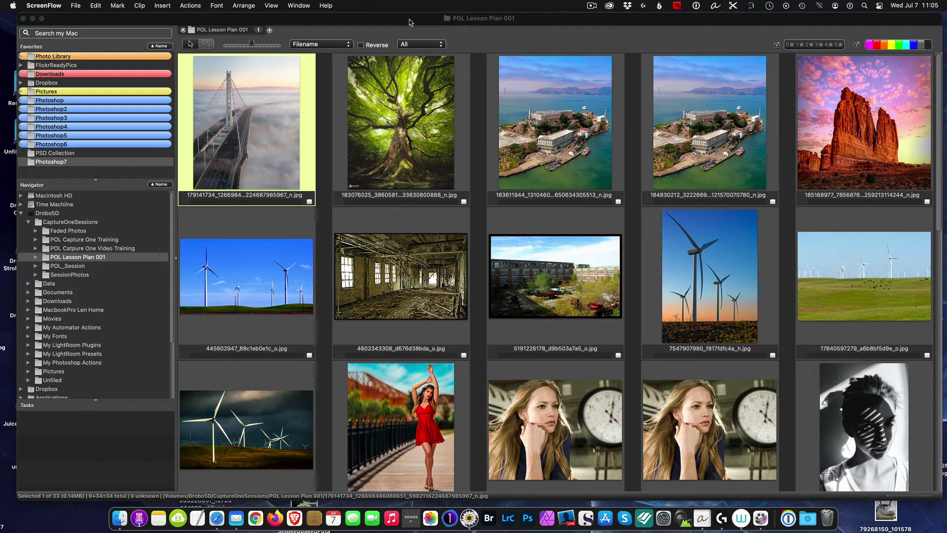
# Step: View Photo Mechanic's About dialog with version and licence details, then dismiss it
pyautogui.click(122, 22)
pyautogui.click(38, 6)
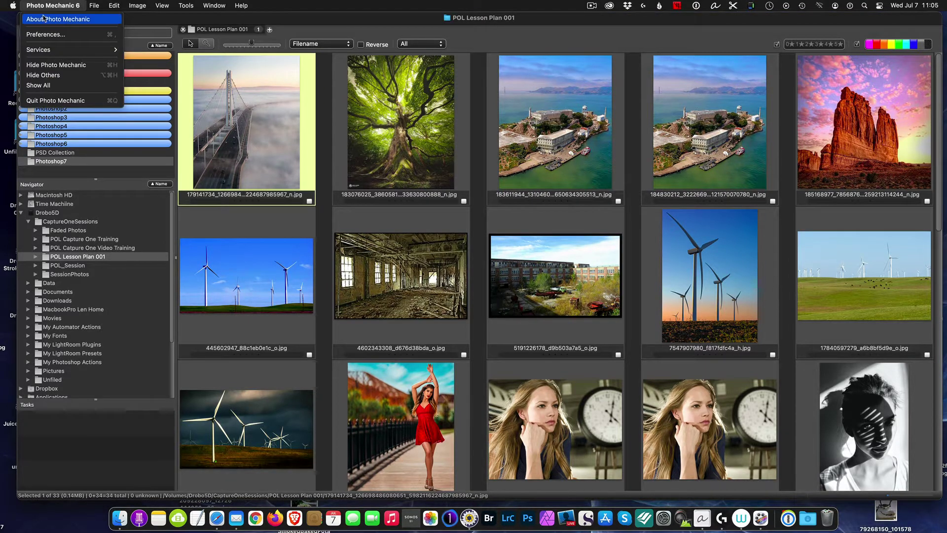
pyautogui.click(60, 18)
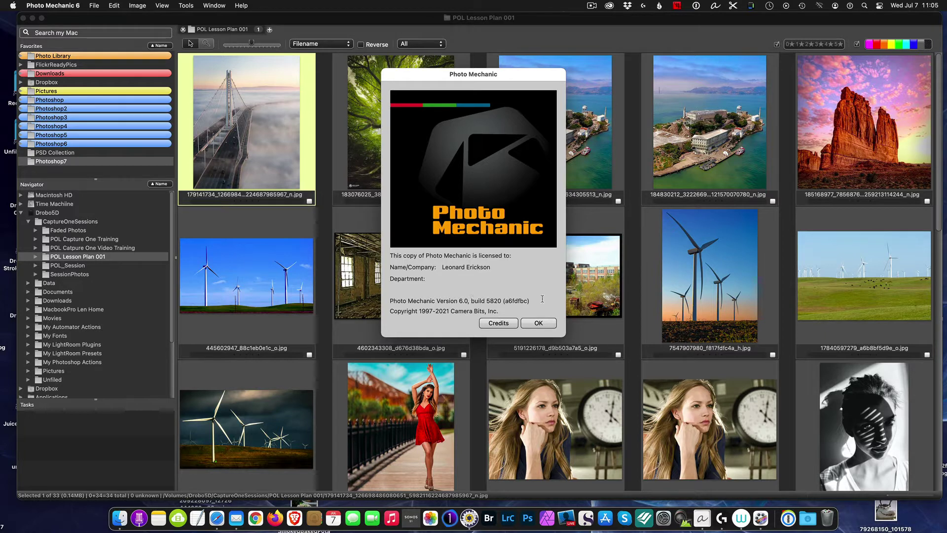
pyautogui.click(539, 323)
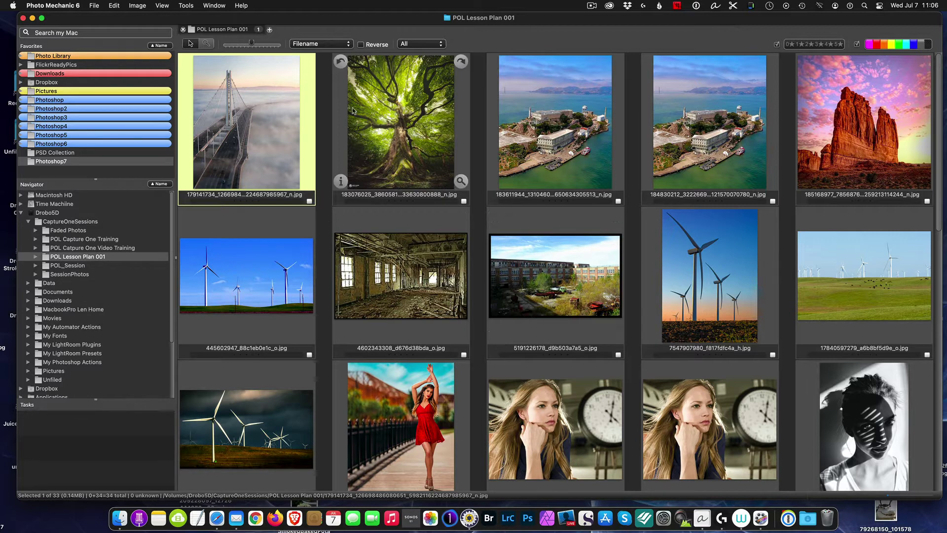
pyautogui.moveTo(401, 123)
pyautogui.scroll(-3, 927, 260)
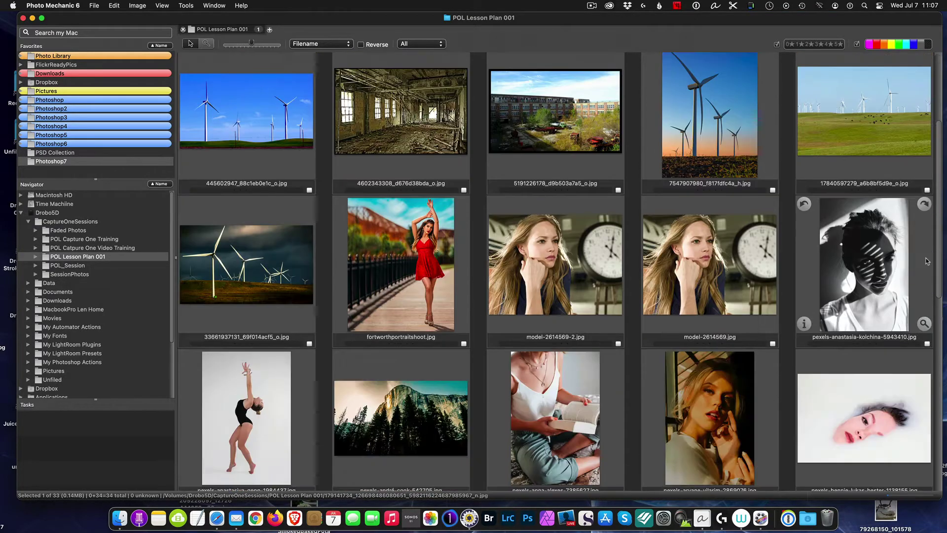
pyautogui.scroll(-5, 927, 261)
pyautogui.scroll(-3, 927, 261)
pyautogui.scroll(10, 926, 261)
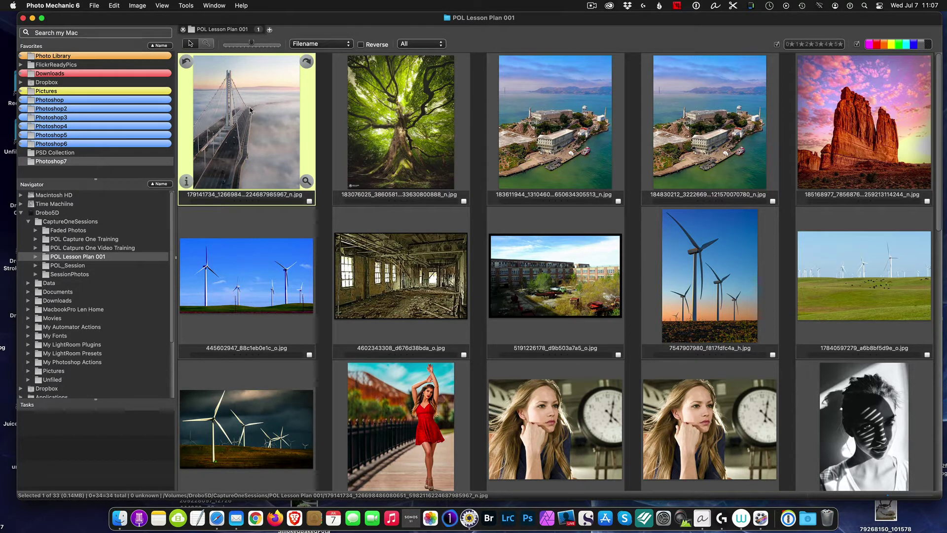
# Step: Preview the bridge photo full size, step forward through the folder's photos and back to the first
pyautogui.moveTo(246, 123)
pyautogui.doubleClick(269, 106)
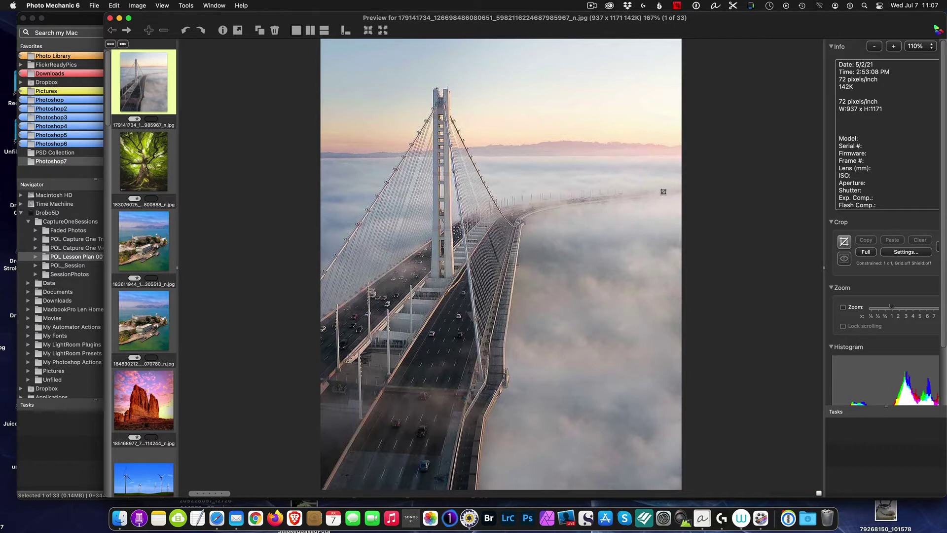
pyautogui.press('Right')
pyautogui.press('Right')
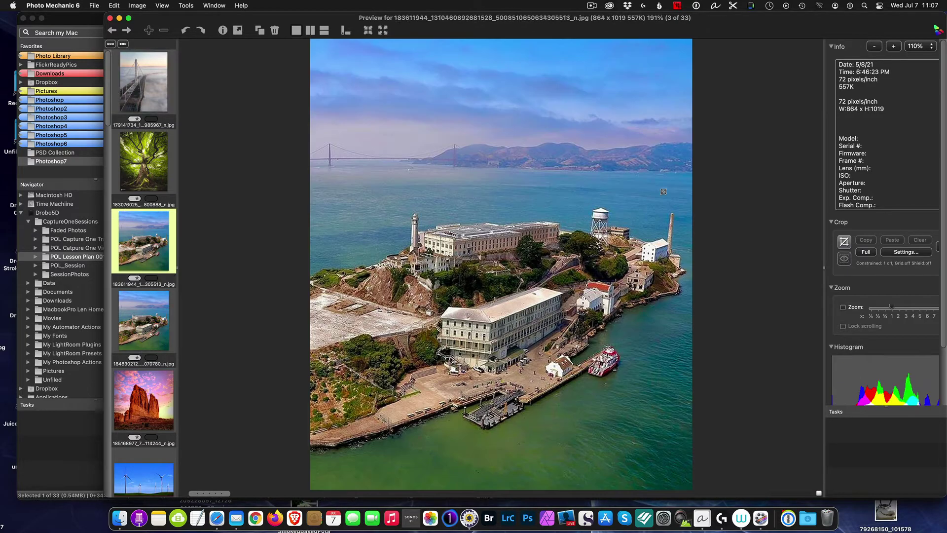
pyautogui.press('Right')
pyautogui.press('Right')
pyautogui.press('Right')
pyautogui.press('Right')
pyautogui.press('Right')
pyautogui.press('Right')
pyautogui.press('Right')
pyautogui.press('Right')
pyautogui.press('Right')
pyautogui.press('Right')
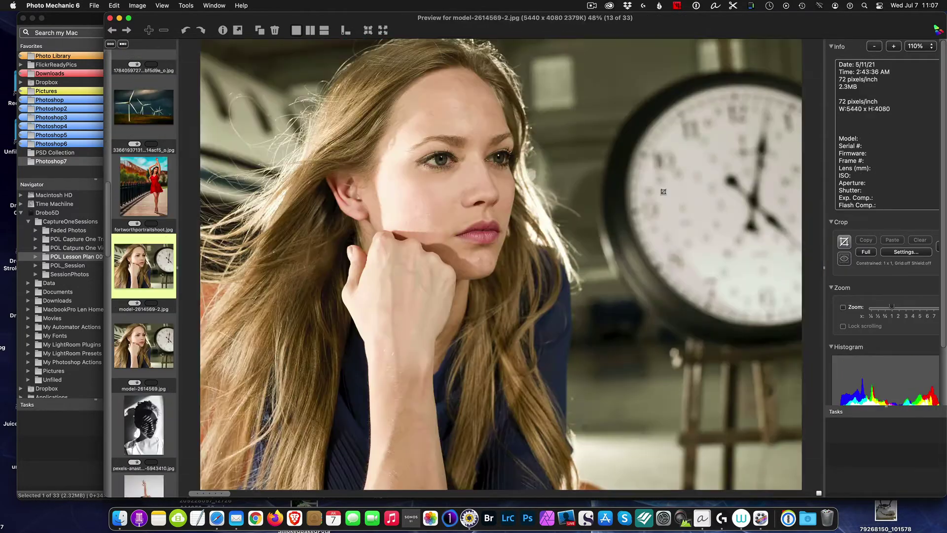
pyautogui.press('Right')
pyautogui.press('Right')
pyautogui.press('Right')
pyautogui.press('Right')
pyautogui.press('Right')
pyautogui.press('Right')
pyautogui.press('Right')
pyautogui.press('Right')
pyautogui.press('Right')
pyautogui.press('Right')
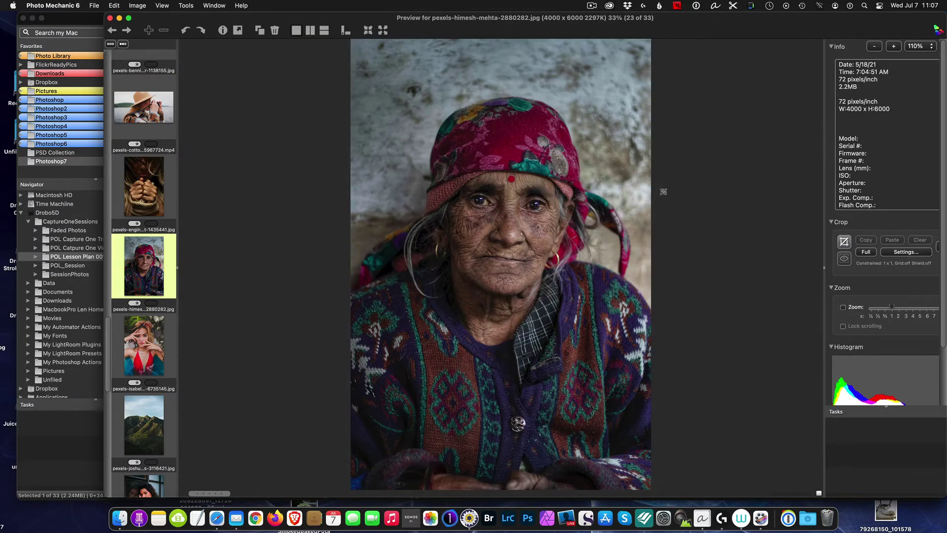
pyautogui.press('Right')
pyautogui.press('Right')
pyautogui.press('Left')
pyautogui.press('Left')
pyautogui.press('Left')
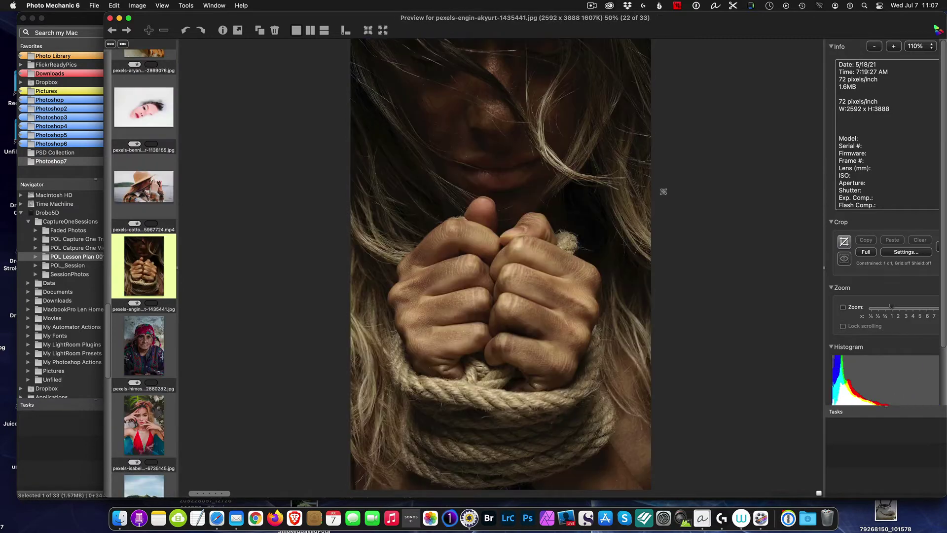
pyautogui.press('Left')
pyautogui.press('Left')
pyautogui.press('Left')
pyautogui.press('Left')
pyautogui.press('Left')
pyautogui.press('Left')
pyautogui.press('Left')
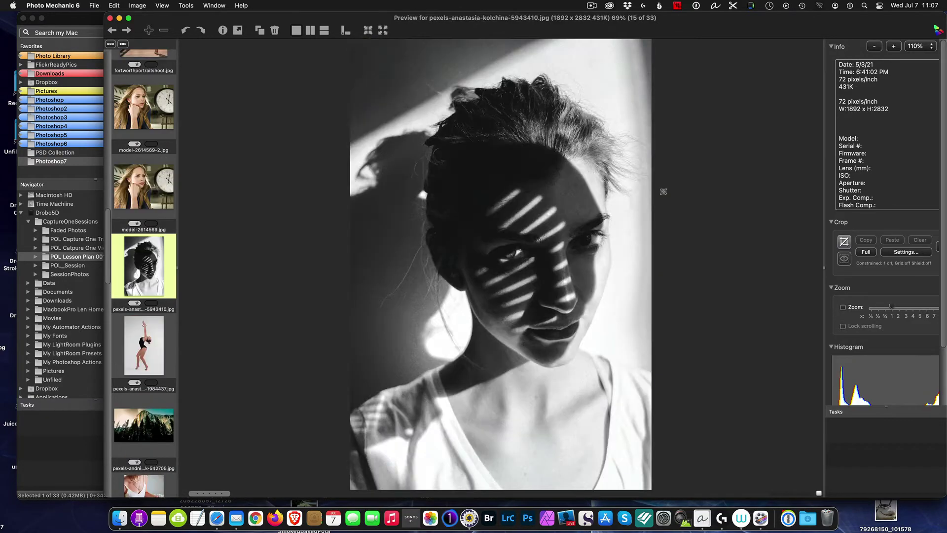
pyautogui.press('Left')
pyautogui.press('Left')
pyautogui.press('Left')
pyautogui.press('Left')
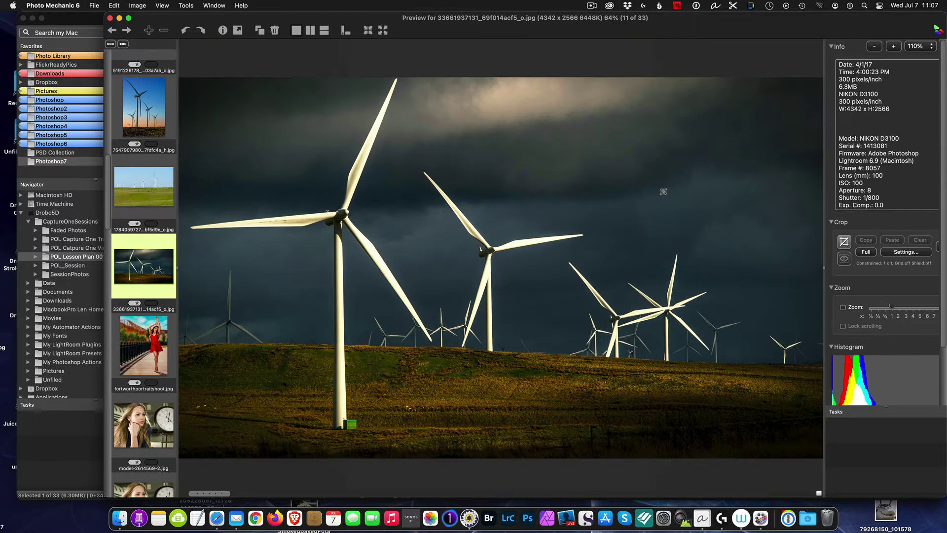
pyautogui.press('Left')
pyautogui.press('Left')
pyautogui.press('Left')
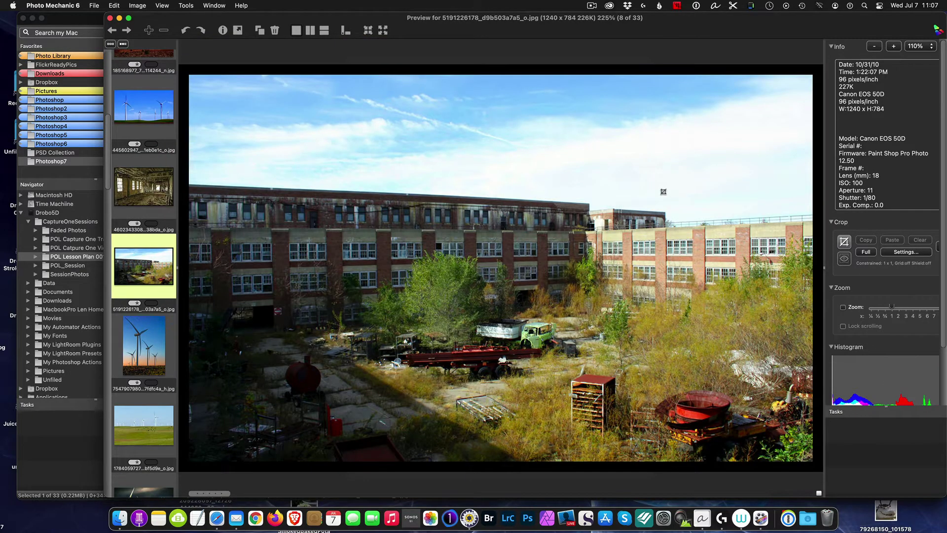
pyautogui.press('Left')
pyautogui.press('Left')
pyautogui.press('Left')
pyautogui.press('Left')
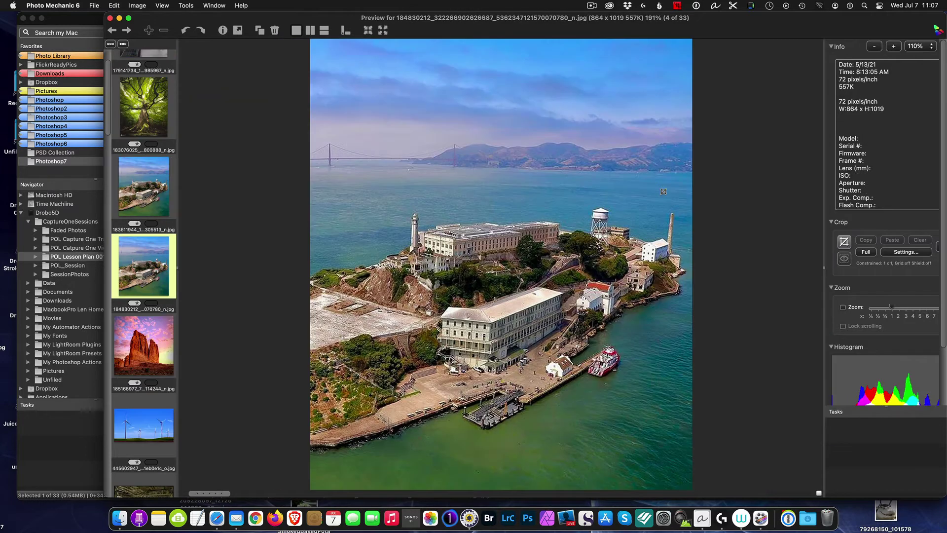
pyautogui.press('Left')
pyautogui.press('Left')
pyautogui.press('Left')
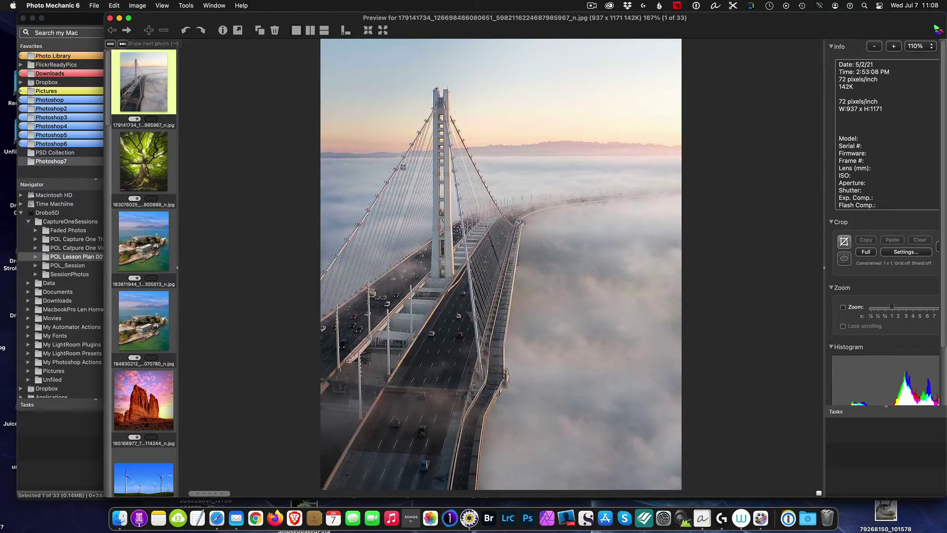
# Step: Close the preview and give the bridge photo a magenta colour class and five stars
pyautogui.click(110, 18)
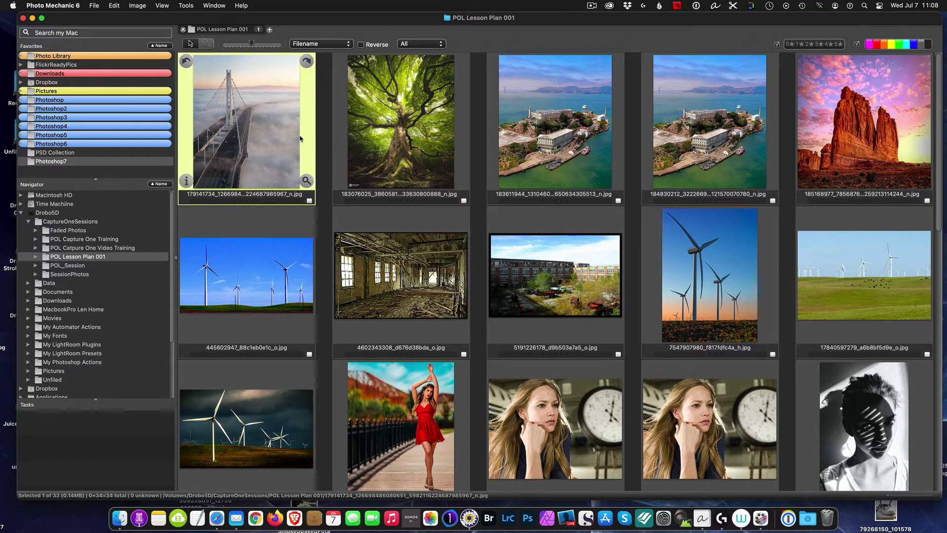
pyautogui.press('1')
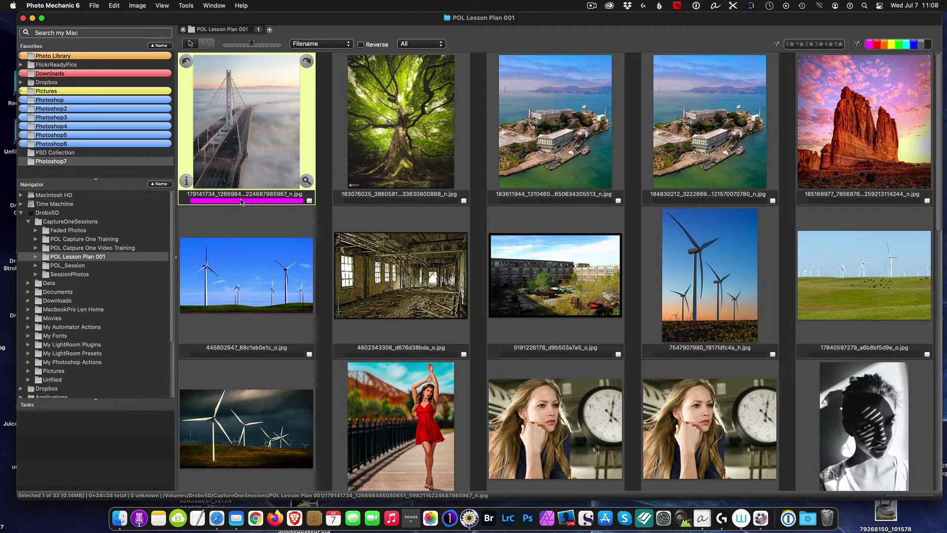
pyautogui.moveTo(246, 200)
pyautogui.click(271, 200)
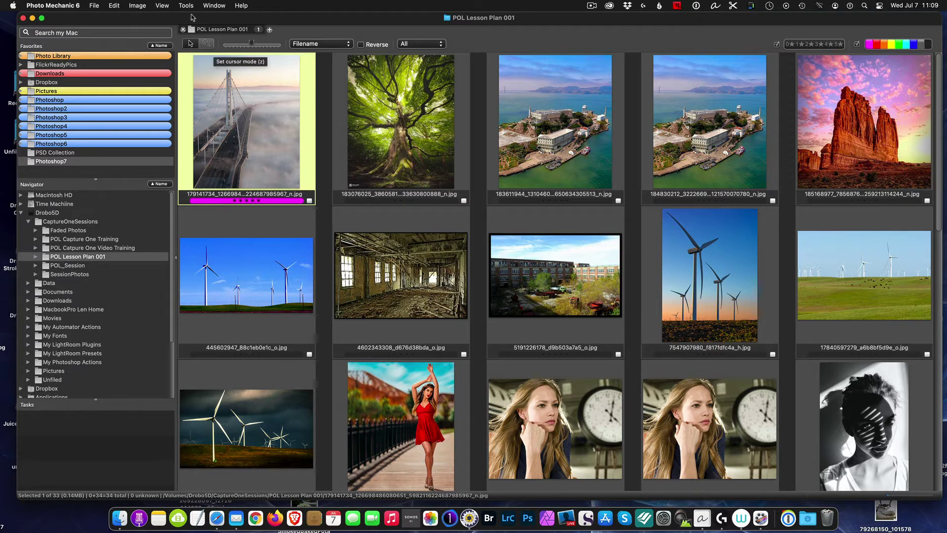
# Step: Open the Metadata (IPTC) Template editor from the Image menu
pyautogui.click(188, 7)
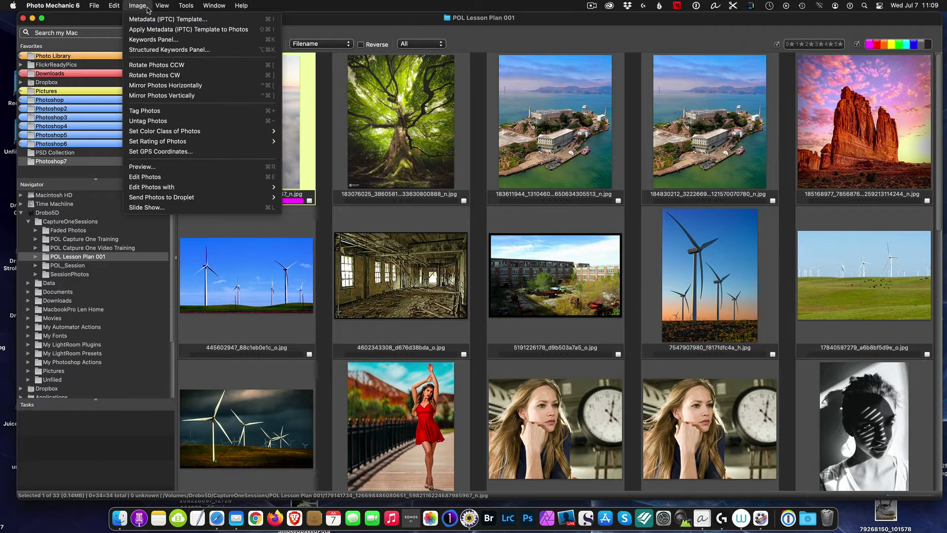
pyautogui.click(148, 21)
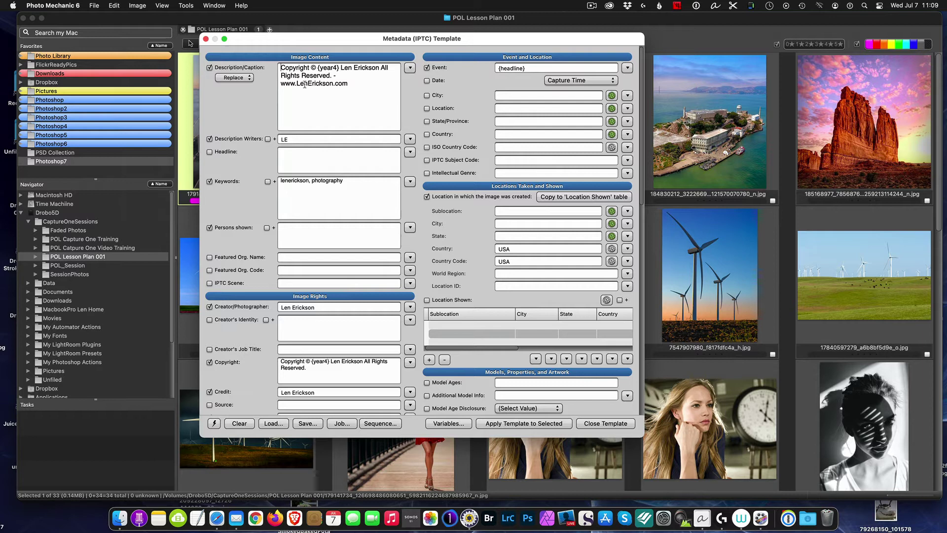
pyautogui.moveTo(370, 41); pyautogui.dragTo(471, 44)
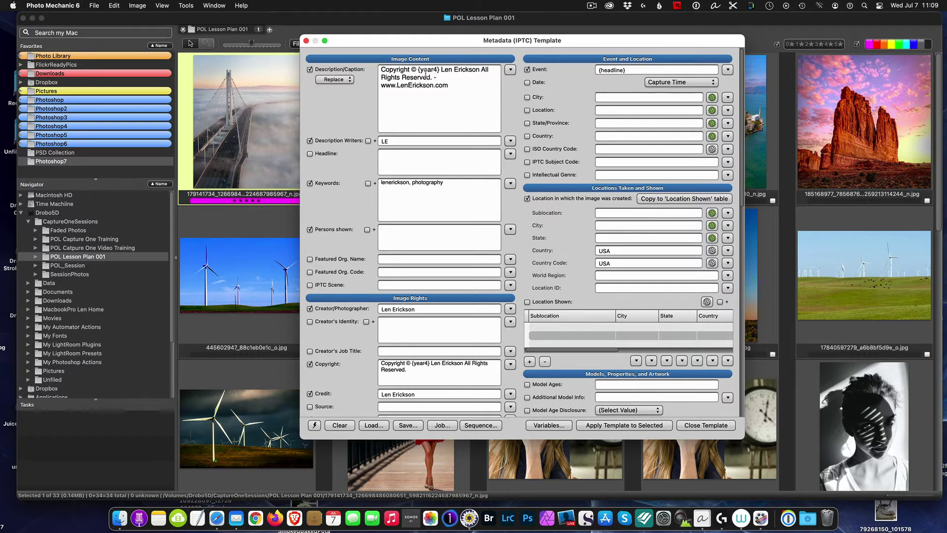
pyautogui.moveTo(419, 69); pyautogui.dragTo(438, 70)
pyautogui.tripleClick(633, 70)
pyautogui.click(419, 70)
pyautogui.moveTo(419, 70); pyautogui.dragTo(439, 70)
pyautogui.scroll(-2, 432, 390)
pyautogui.scroll(-2, 432, 390)
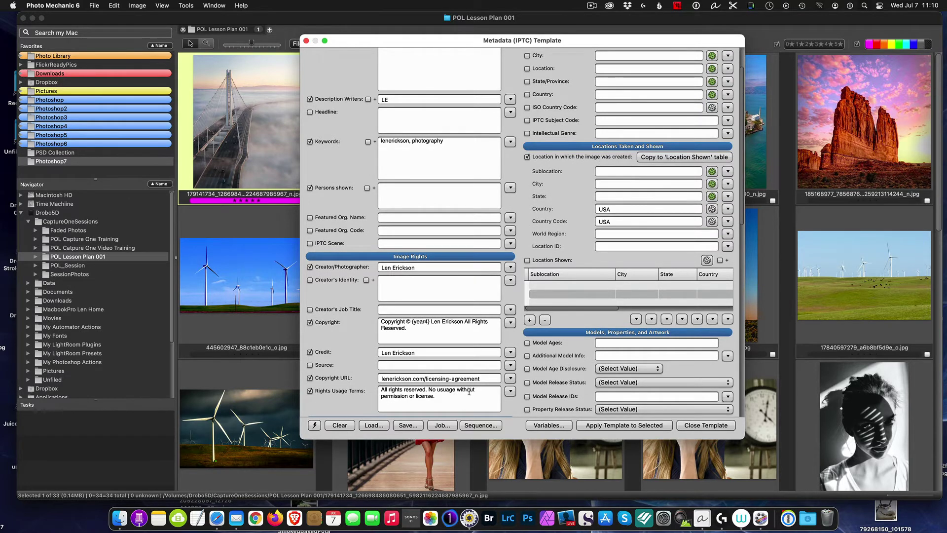
pyautogui.scroll(2, 451, 265)
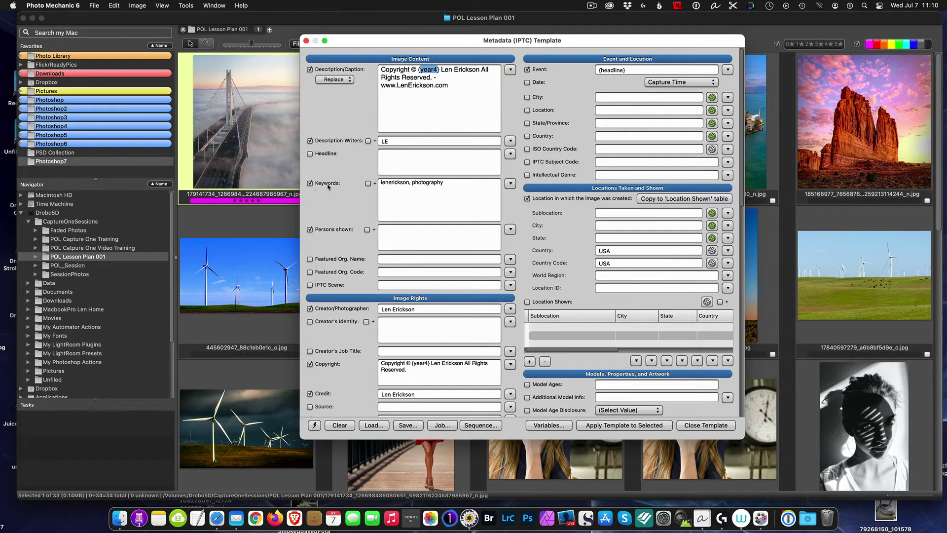
pyautogui.click(454, 181)
# Step: Browse Structured Keywords to National Park > USA > Alaska (AL), then cancel without adding any
pyautogui.click(510, 182)
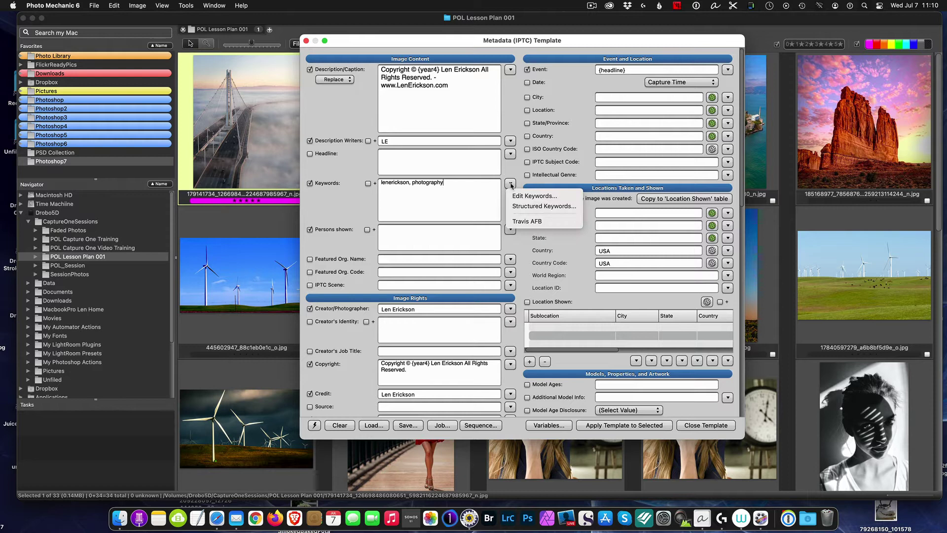
pyautogui.click(552, 209)
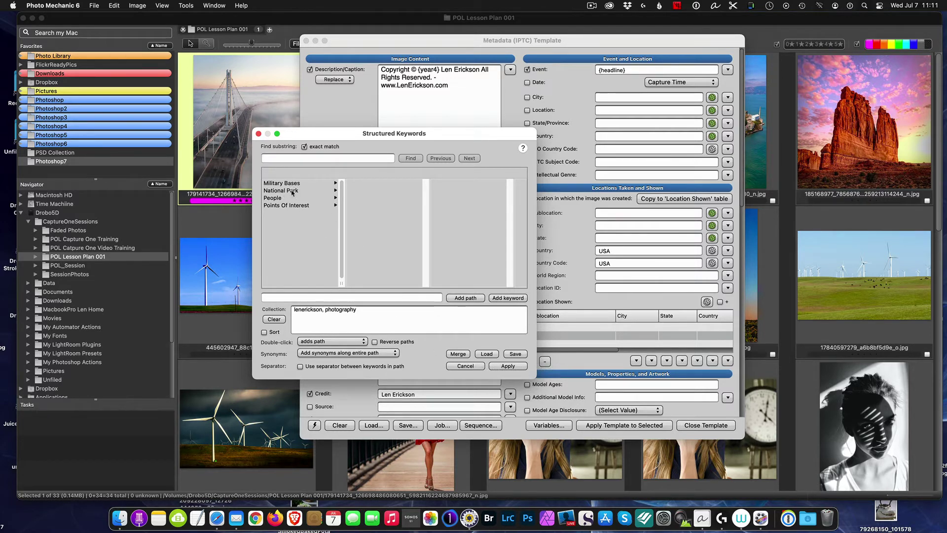
pyautogui.click(292, 192)
pyautogui.click(361, 185)
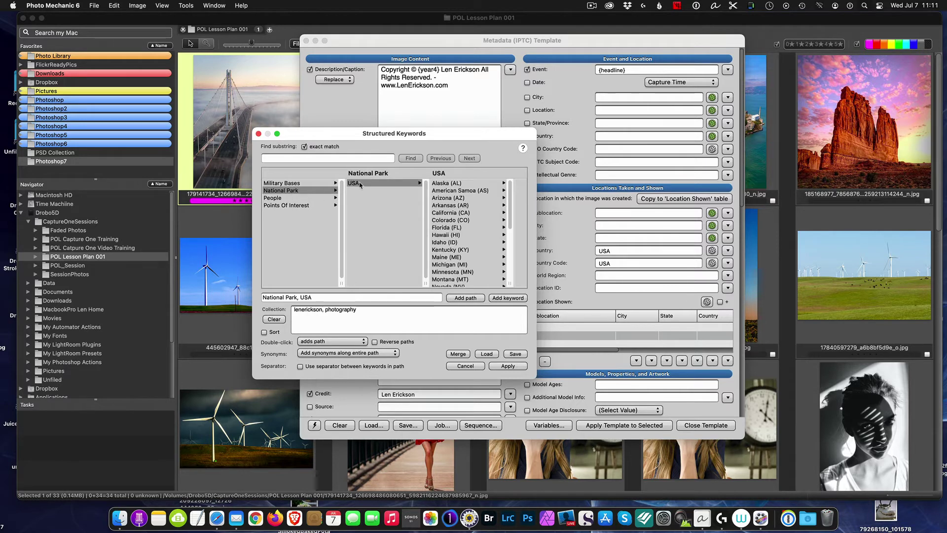
pyautogui.click(450, 184)
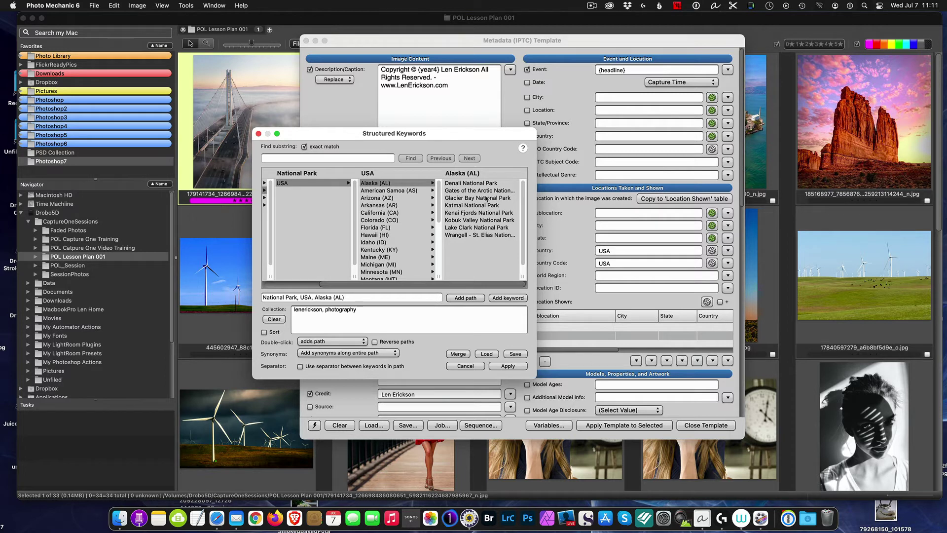
pyautogui.click(463, 367)
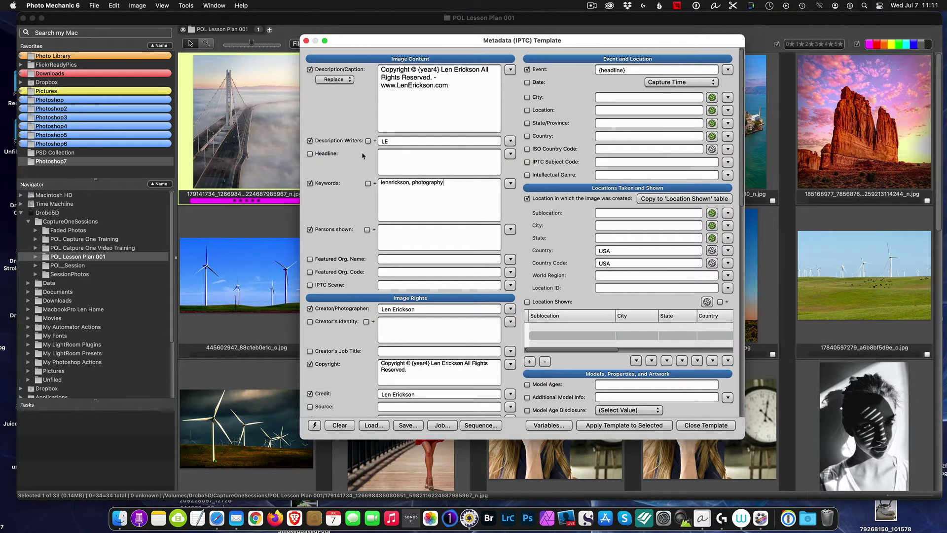
# Step: Close the metadata template and preview the red rock photo full size
pyautogui.click(307, 42)
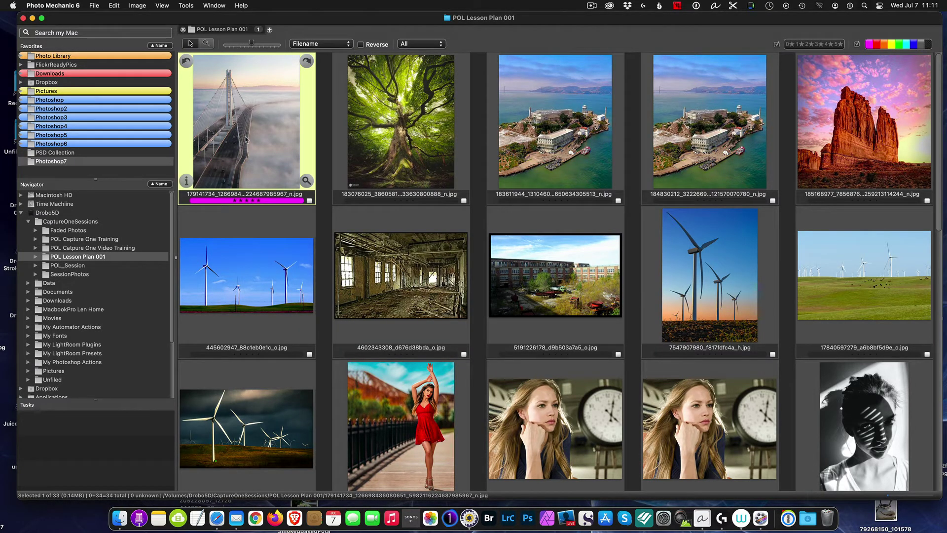
pyautogui.moveTo(864, 121)
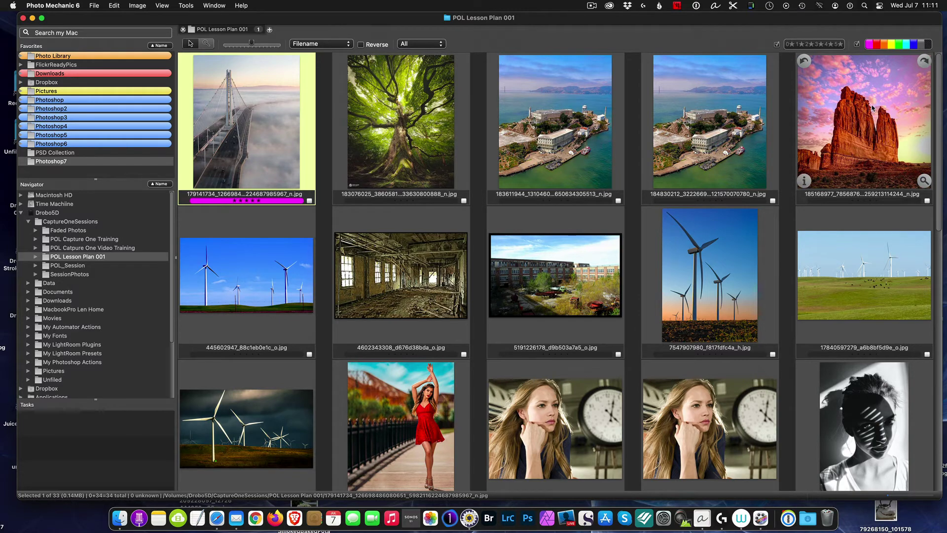
pyautogui.doubleClick(873, 107)
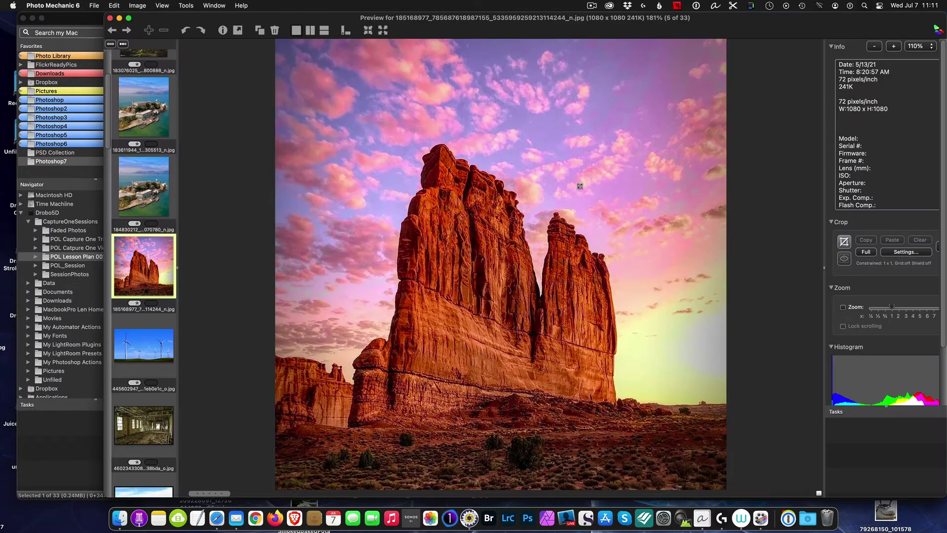
# Step: Fill the red rock photo's IPTC info from the template and bring up the Keywords options
pyautogui.click(224, 32)
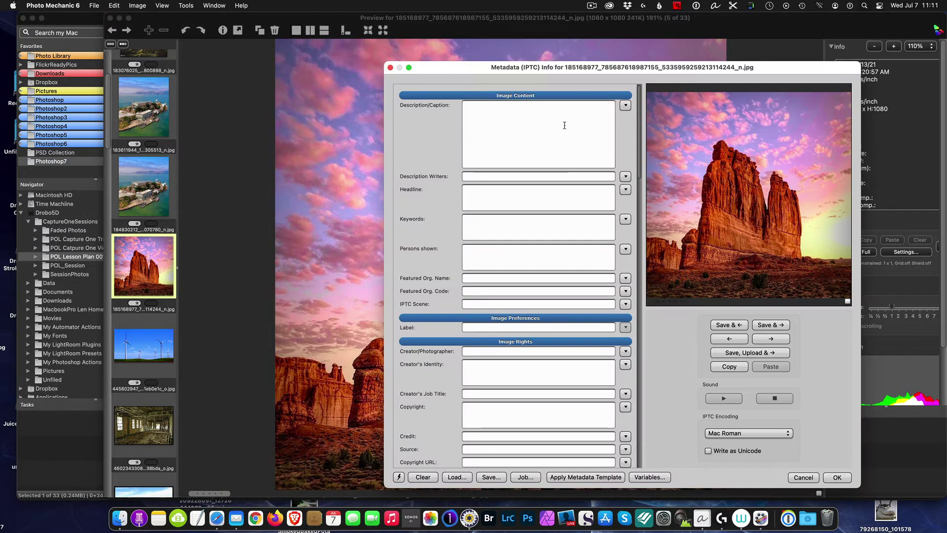
pyautogui.moveTo(653, 71); pyautogui.dragTo(593, 44)
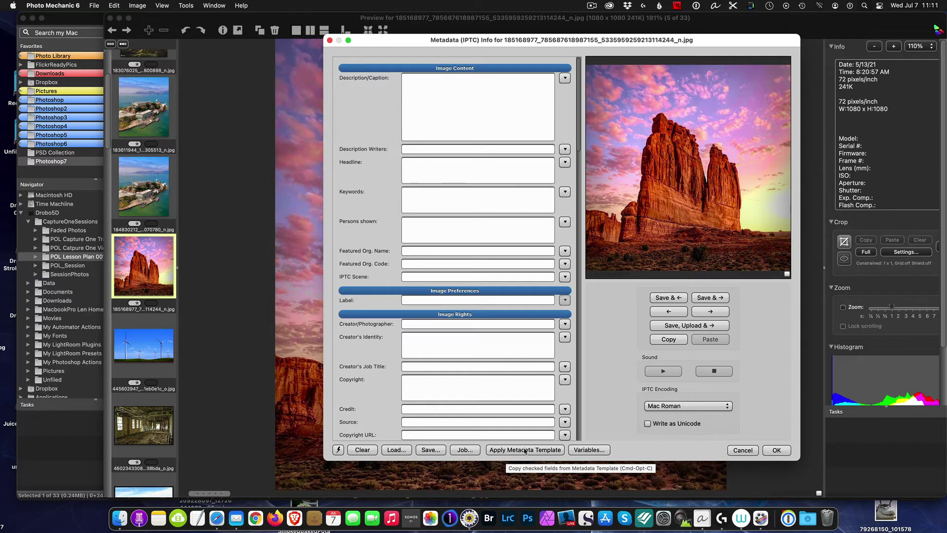
pyautogui.click(524, 450)
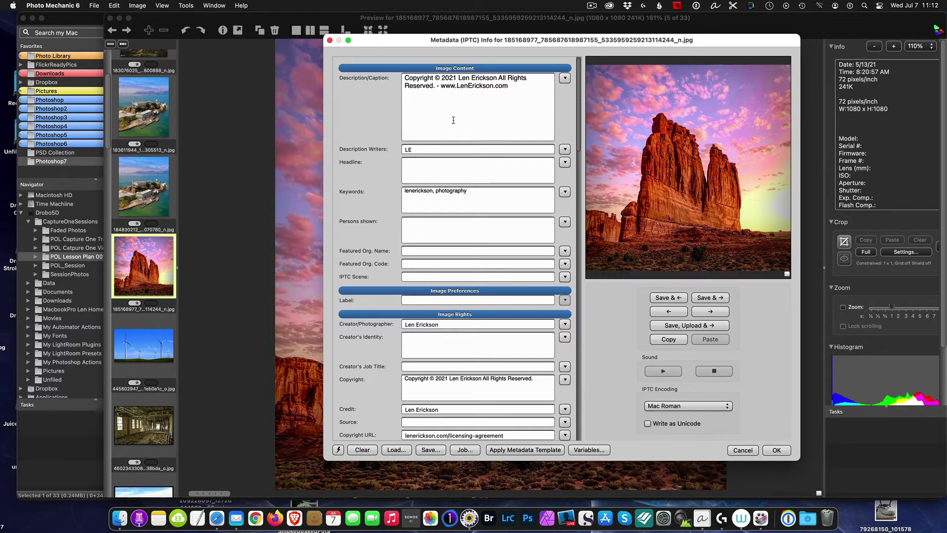
pyautogui.scroll(-2, 476, 363)
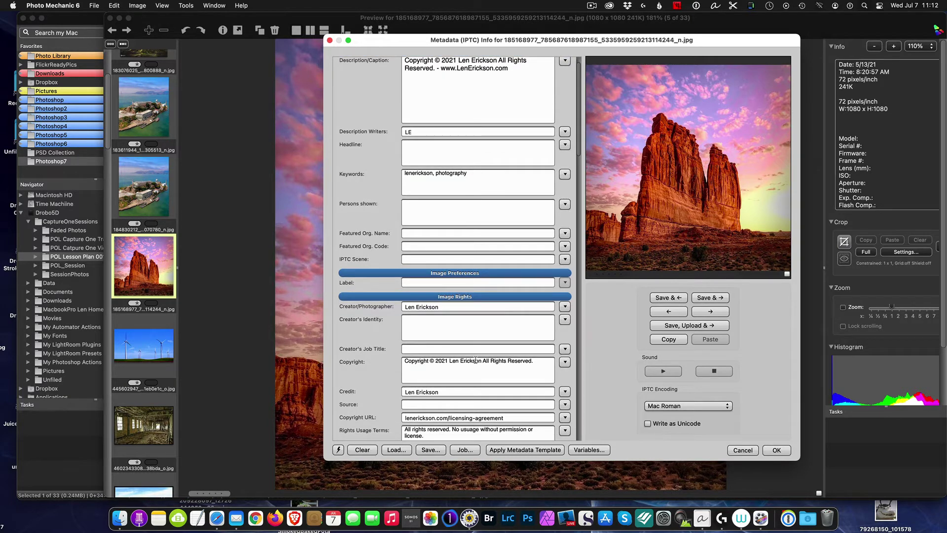
pyautogui.scroll(2, 481, 354)
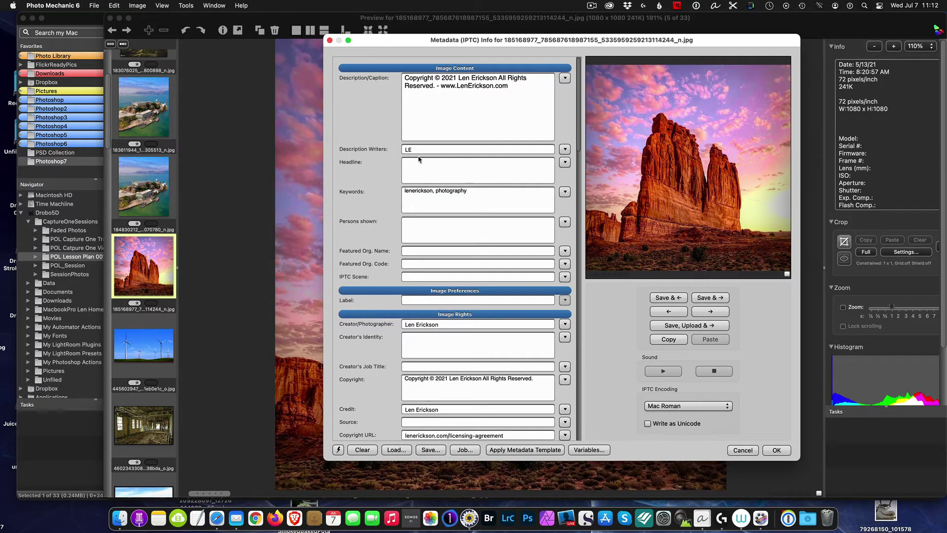
pyautogui.click(481, 190)
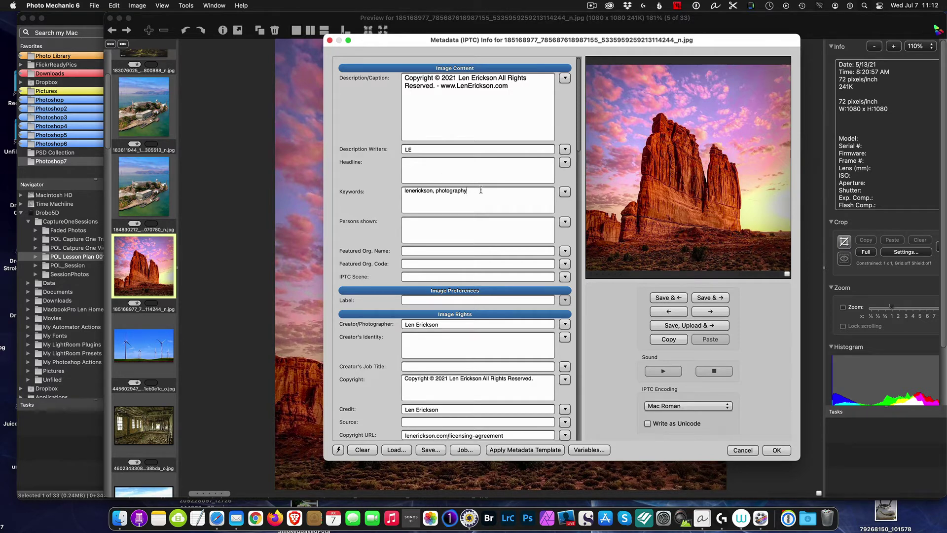
pyautogui.click(566, 193)
# Step: Collect the keyword path National Park > USA > Utah (UT) > Arches National Park
pyautogui.click(584, 214)
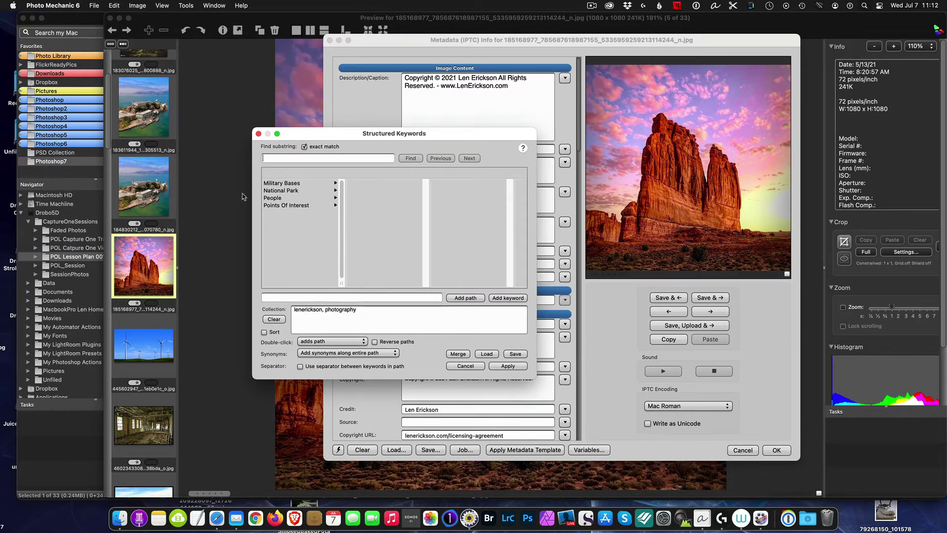
pyautogui.click(286, 192)
pyautogui.click(360, 182)
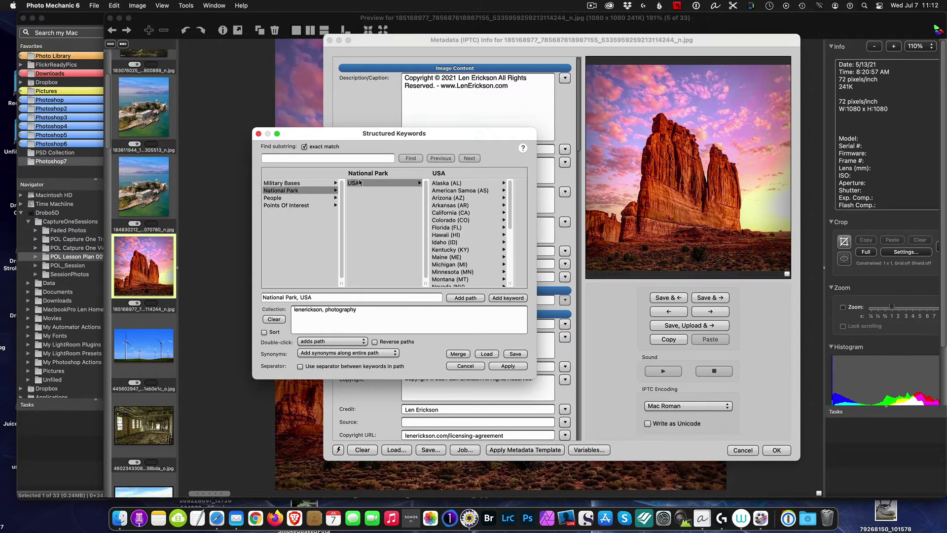
pyautogui.scroll(-10, 469, 235)
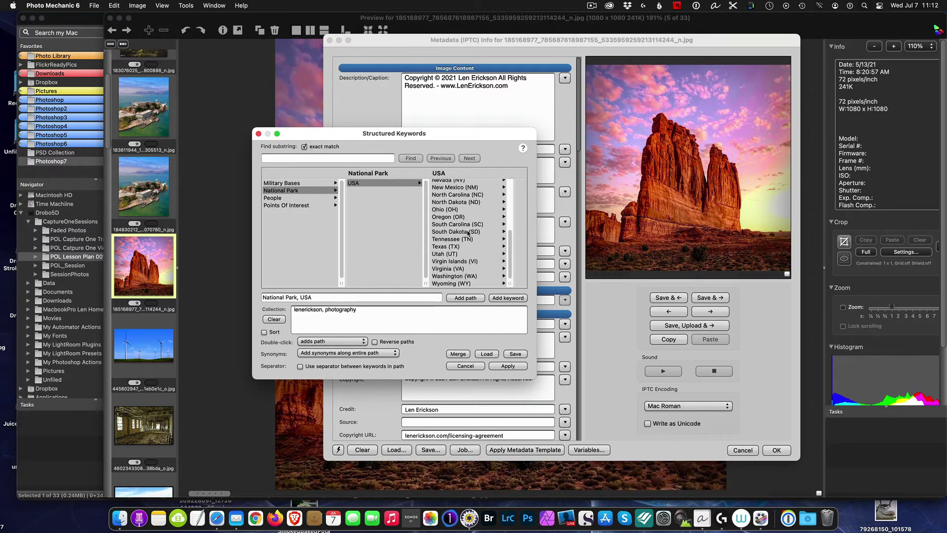
pyautogui.click(438, 252)
pyautogui.click(469, 184)
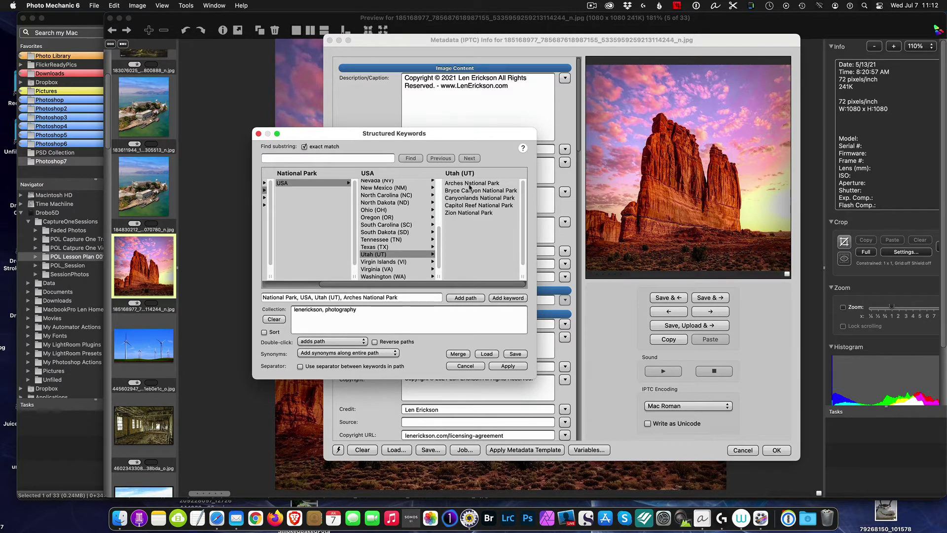
pyautogui.doubleClick(469, 184)
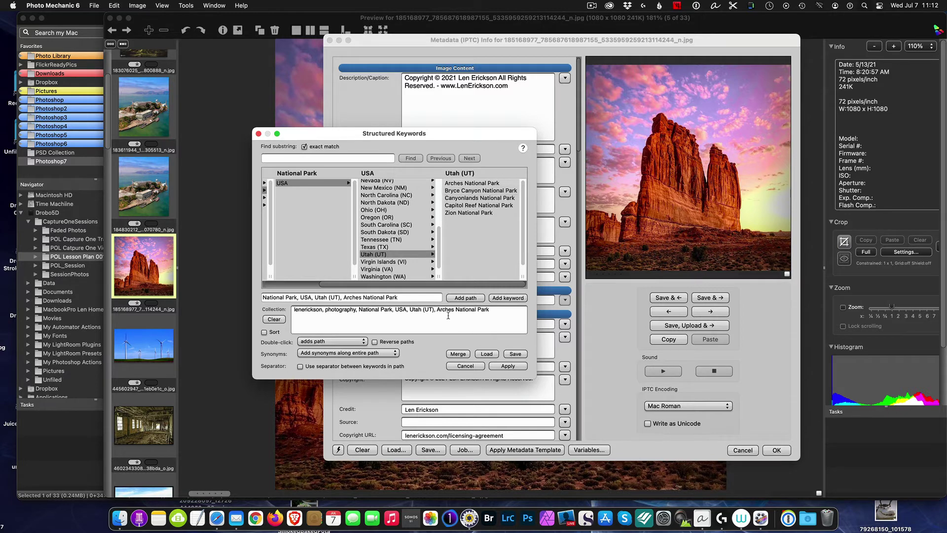
pyautogui.moveTo(478, 139); pyautogui.dragTo(301, 74)
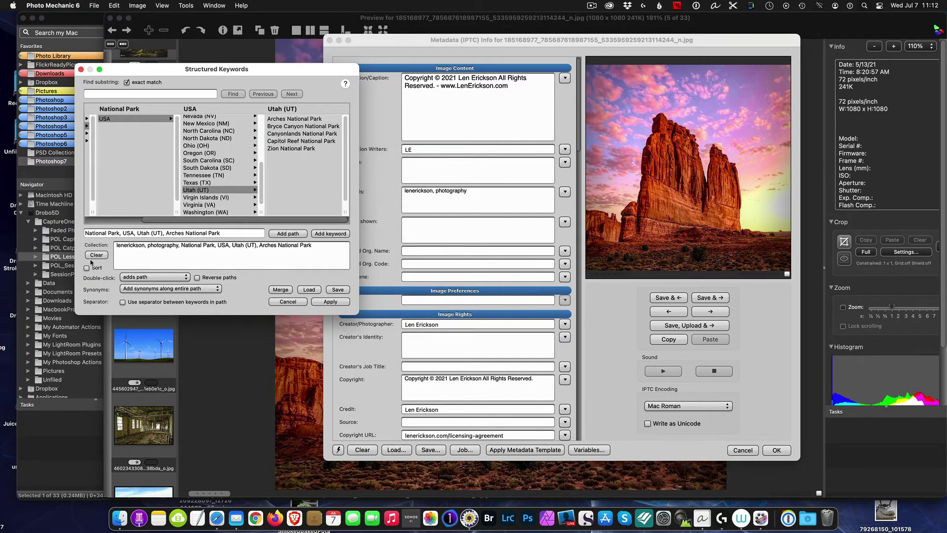
# Step: Apply the collected keywords with The Organ, accept the rock photo's metadata and return to the contact sheet
pyautogui.click(328, 303)
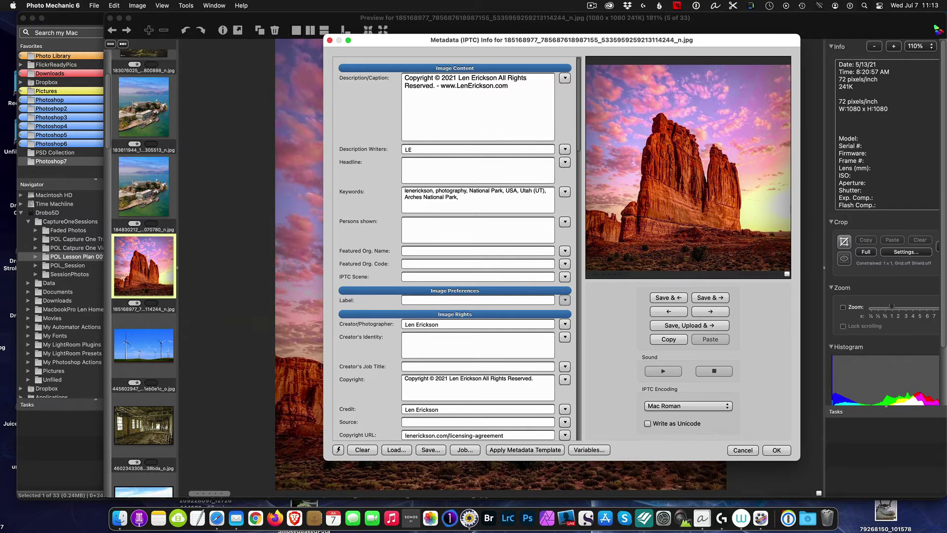
pyautogui.write('The ')
pyautogui.write('Organ')
pyautogui.click(775, 449)
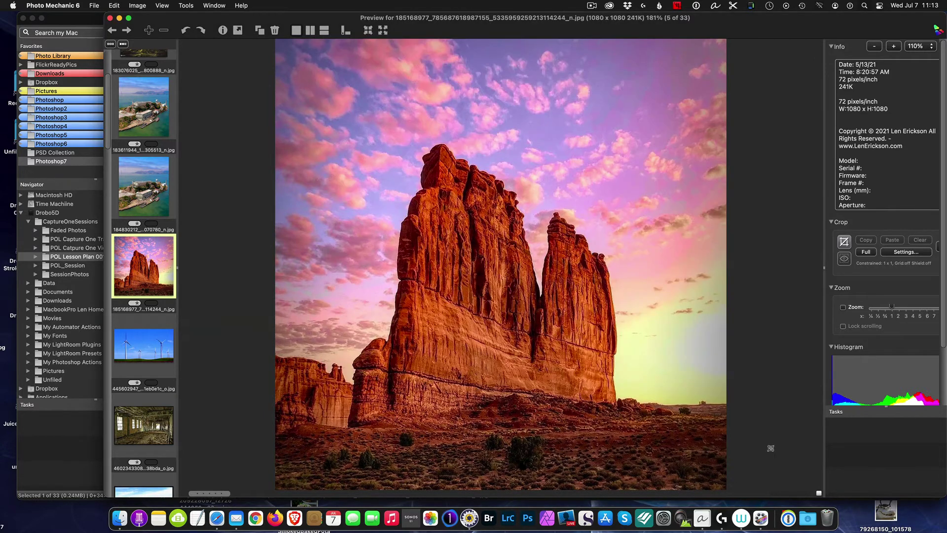
pyautogui.click(111, 17)
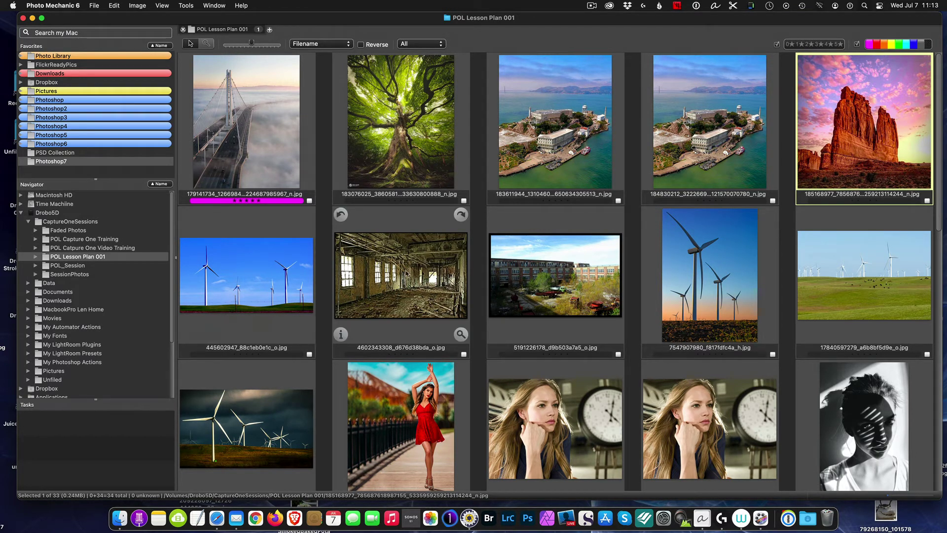
# Step: Preview the abandoned interior photo, fill its IPTC info from the template and bring up the Keywords options
pyautogui.doubleClick(408, 272)
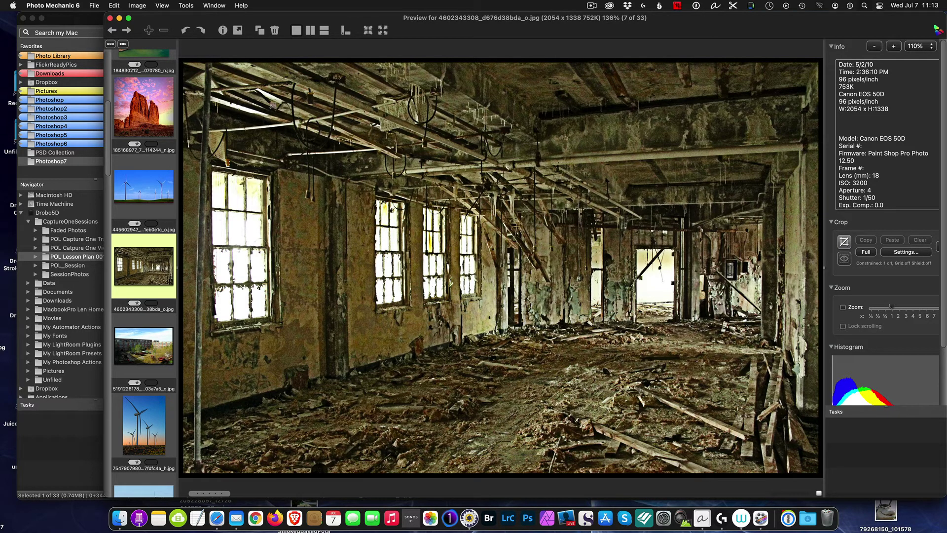
pyautogui.click(223, 32)
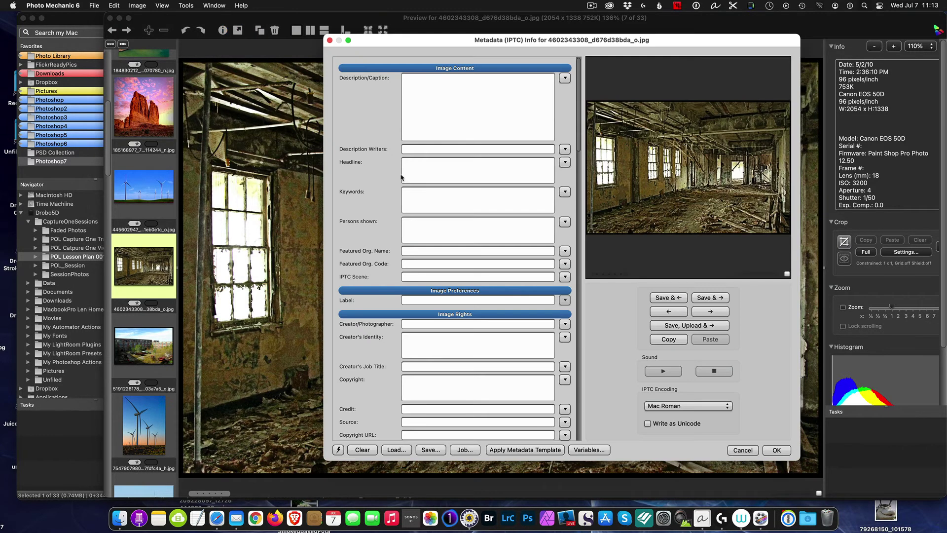
pyautogui.click(537, 445)
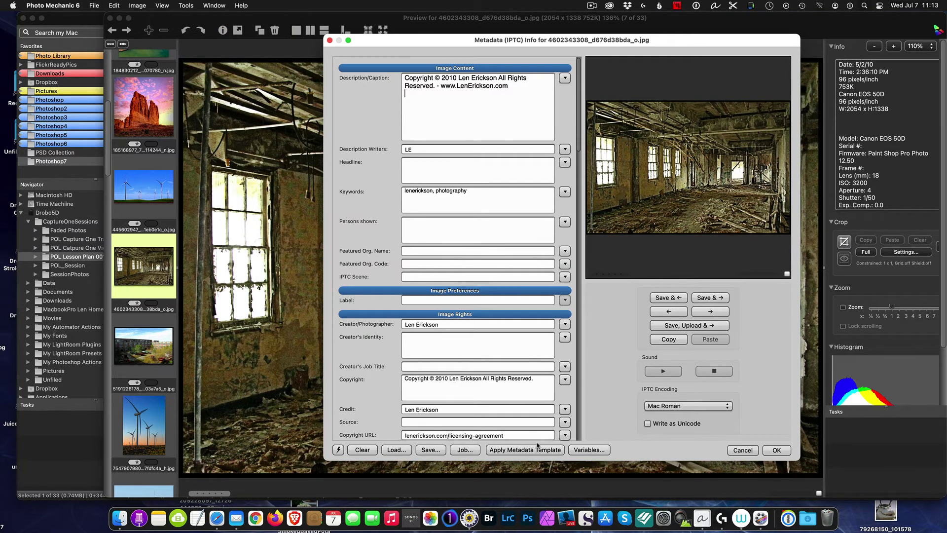
pyautogui.click(564, 192)
# Step: Add the Military Bases > Chanute AFB structured keyword path to the interior photo
pyautogui.click(587, 212)
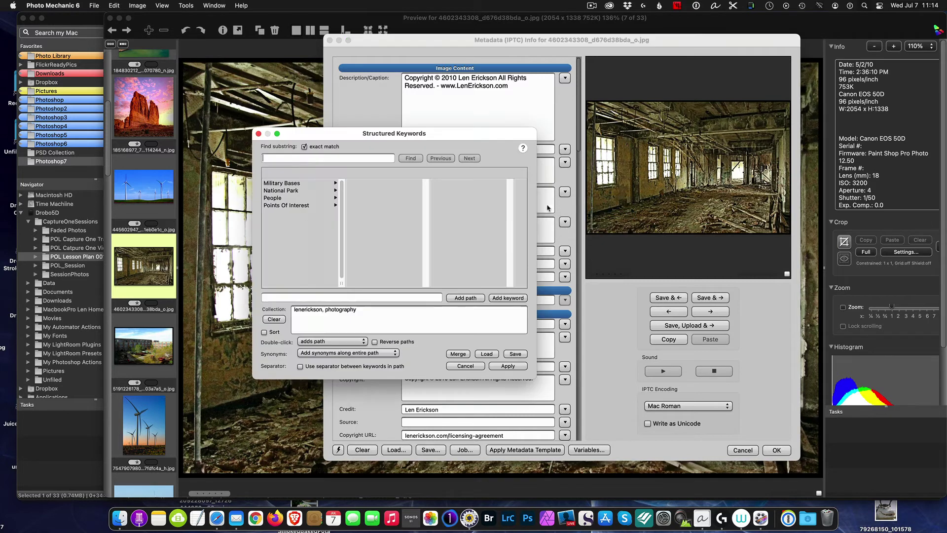
pyautogui.click(283, 184)
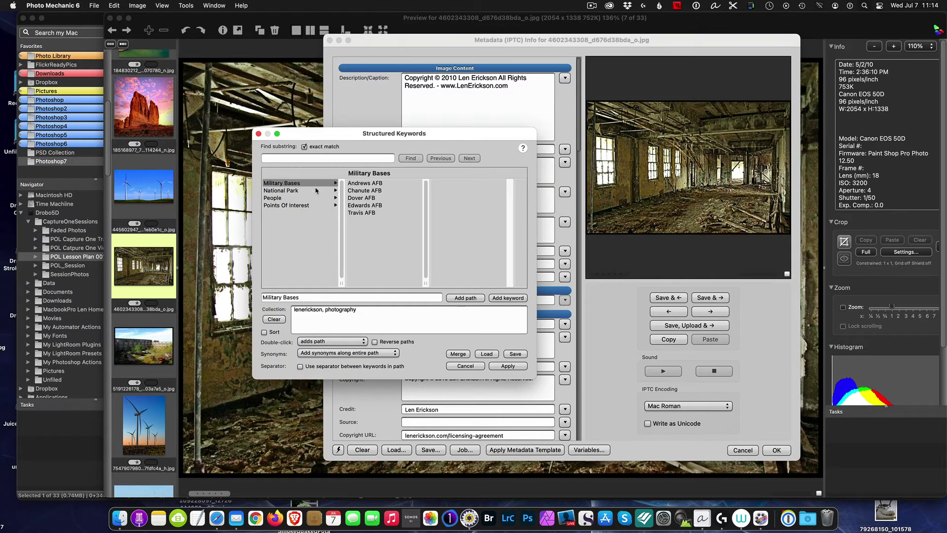
pyautogui.click(365, 192)
pyautogui.doubleClick(364, 191)
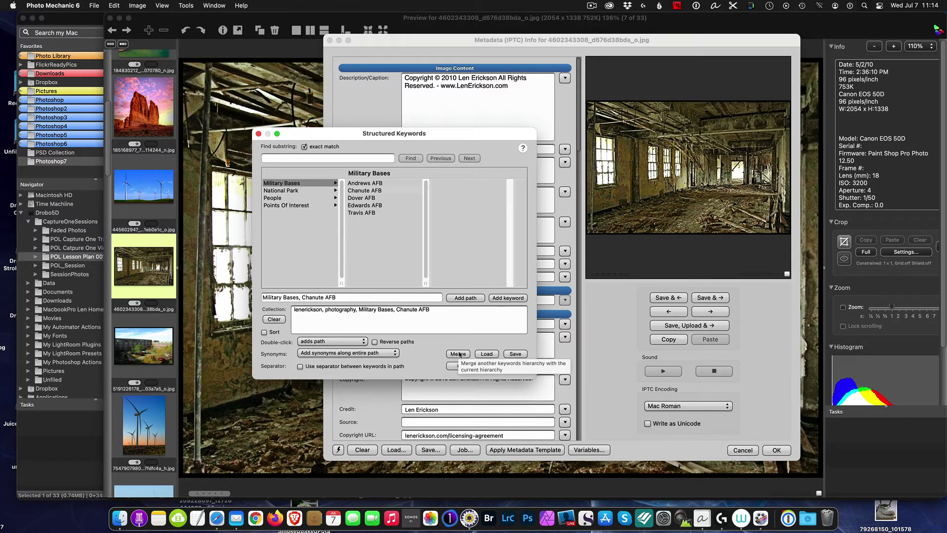
pyautogui.click(507, 366)
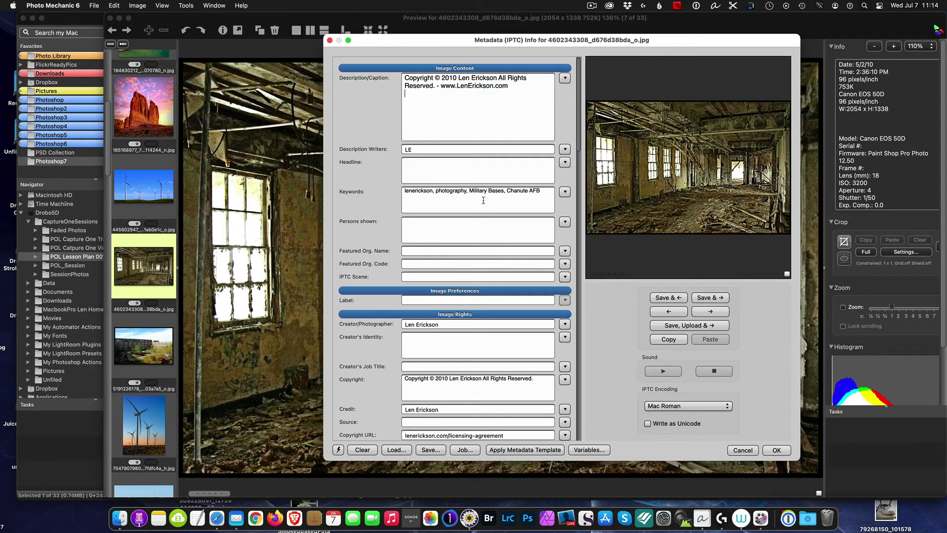
# Step: Save the interior photo's metadata and advance to the brick courtyard photo
pyautogui.click(777, 450)
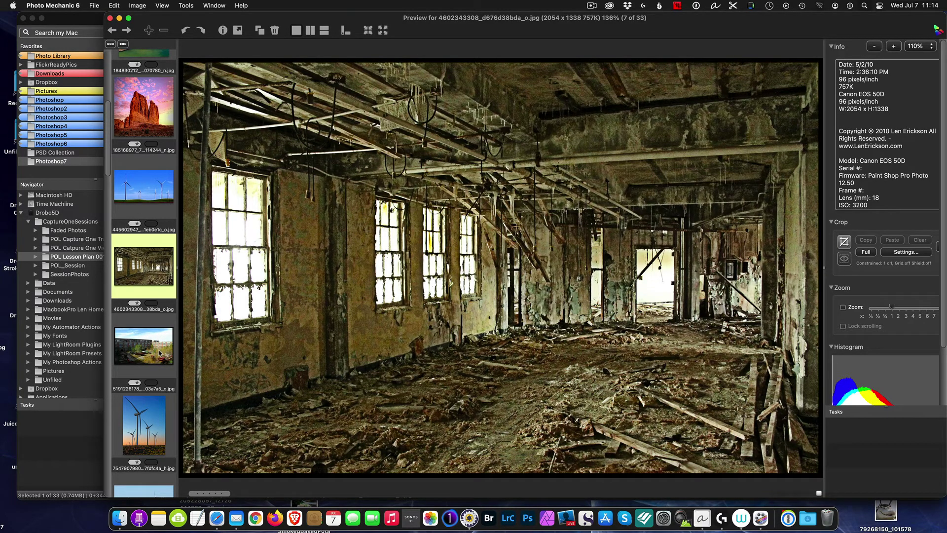
pyautogui.click(160, 351)
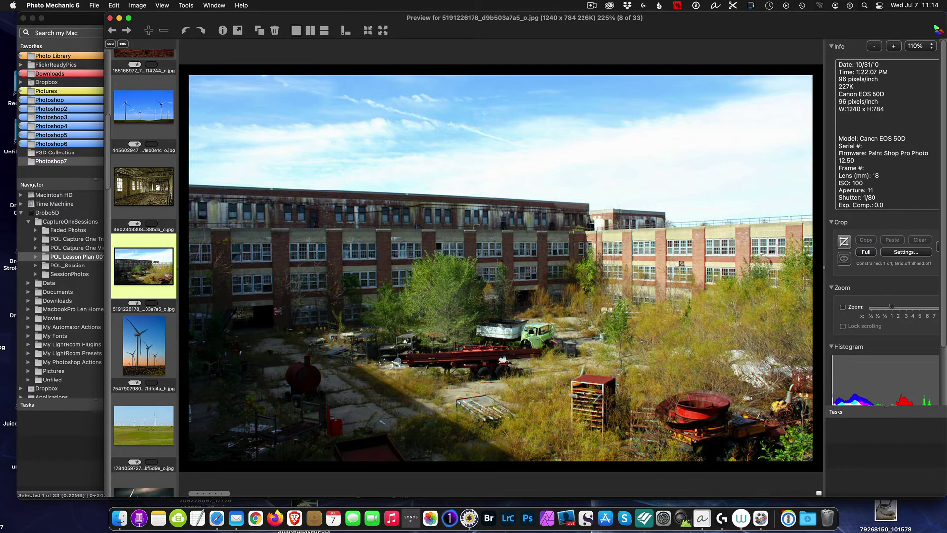
# Step: Copy the interior photo's IPTC metadata and save forward to the courtyard photo
pyautogui.click(139, 174)
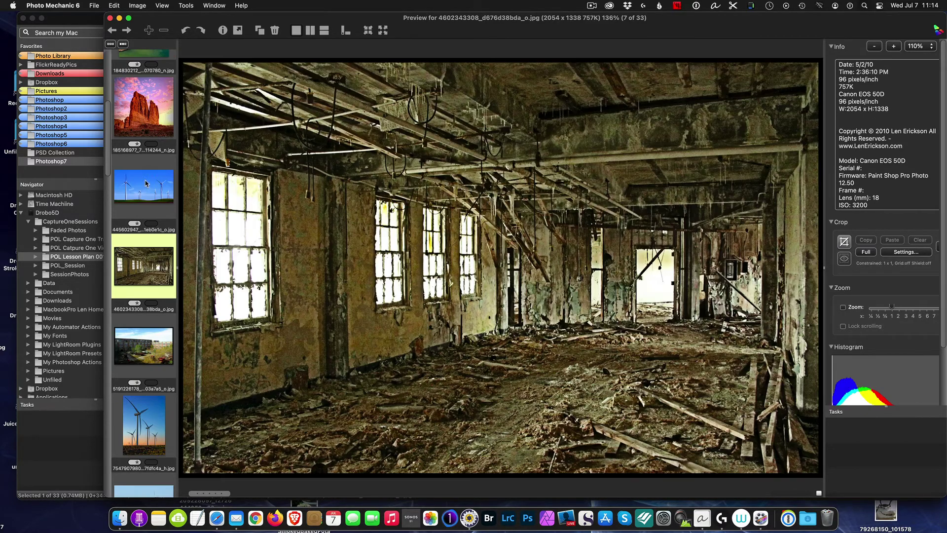
pyautogui.click(223, 30)
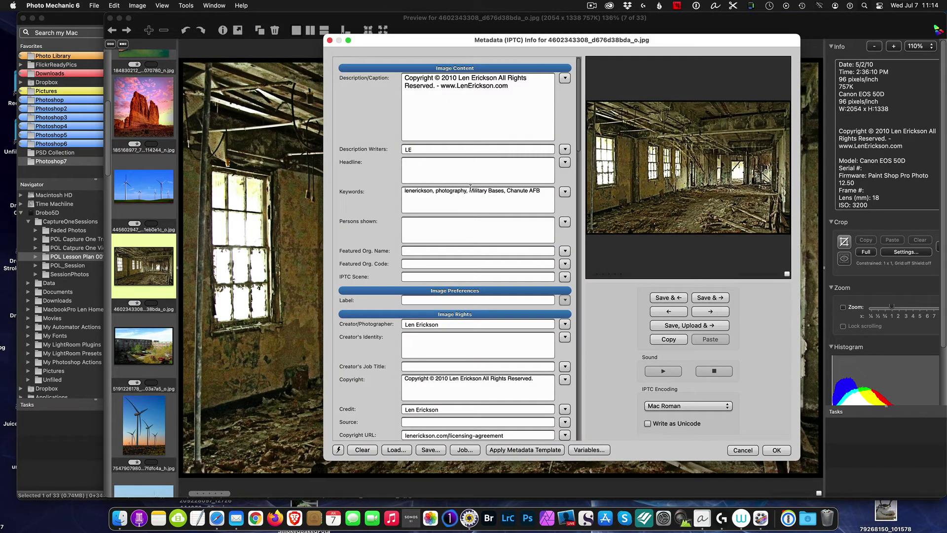
pyautogui.click(668, 339)
pyautogui.click(720, 298)
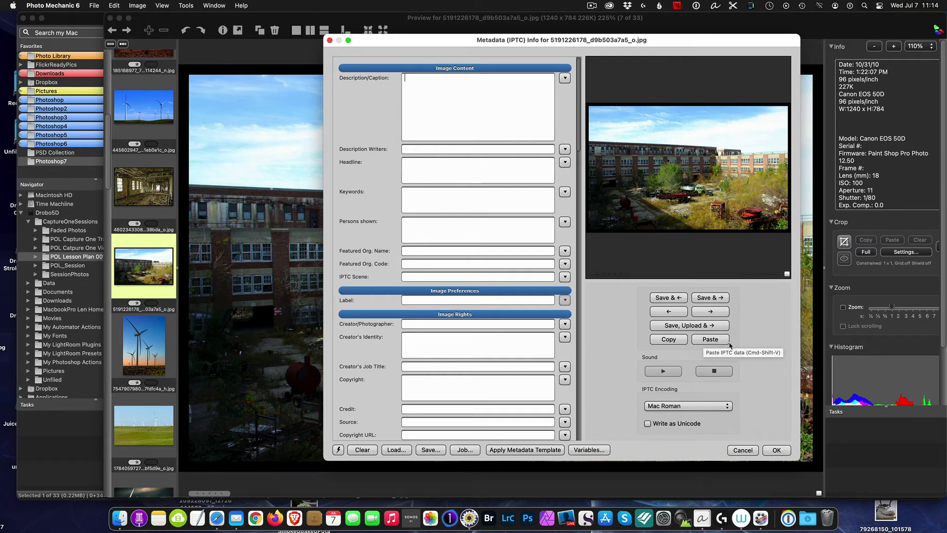
# Step: Paste the copied copyright and Chanute AFB keywords onto the courtyard photo and save
pyautogui.click(709, 340)
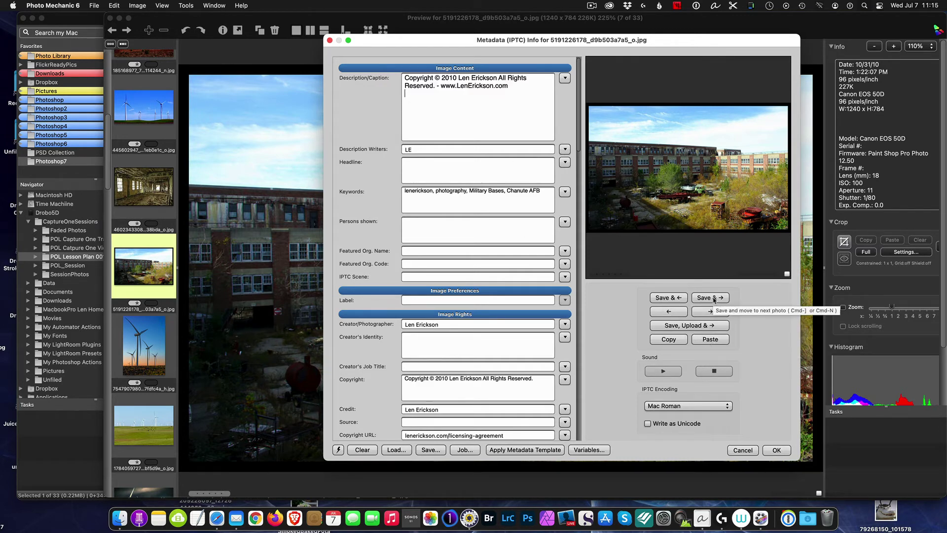
pyautogui.click(710, 296)
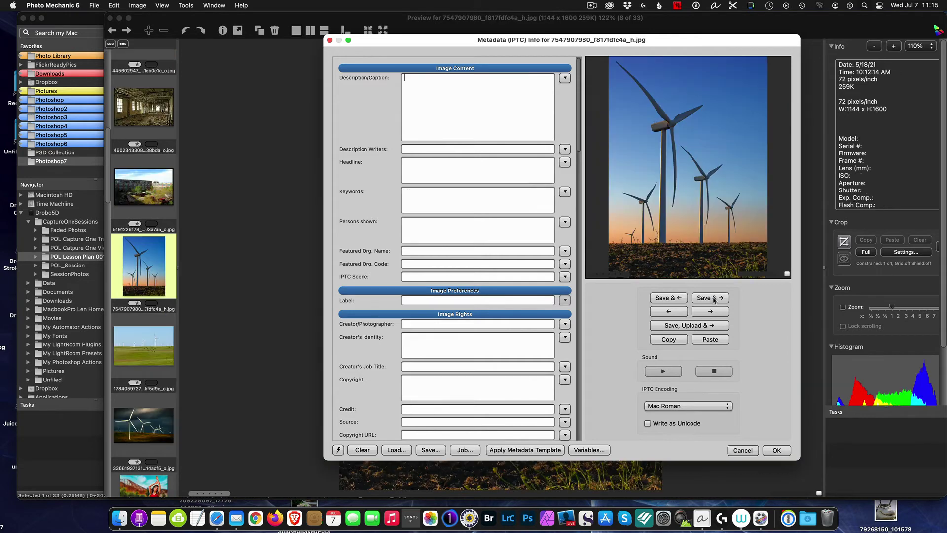
pyautogui.click(777, 450)
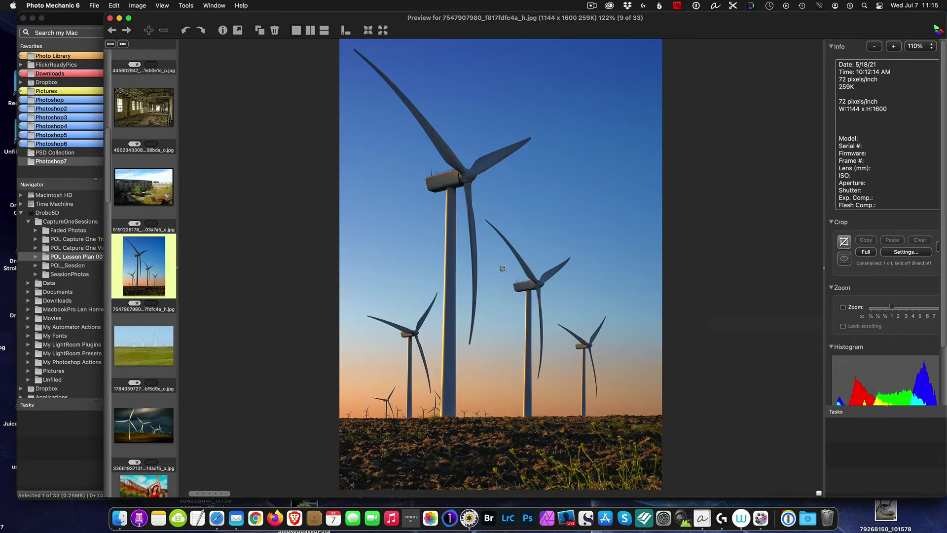
# Step: Review the interior photo's IPTC metadata and cancel without changes
pyautogui.click(147, 114)
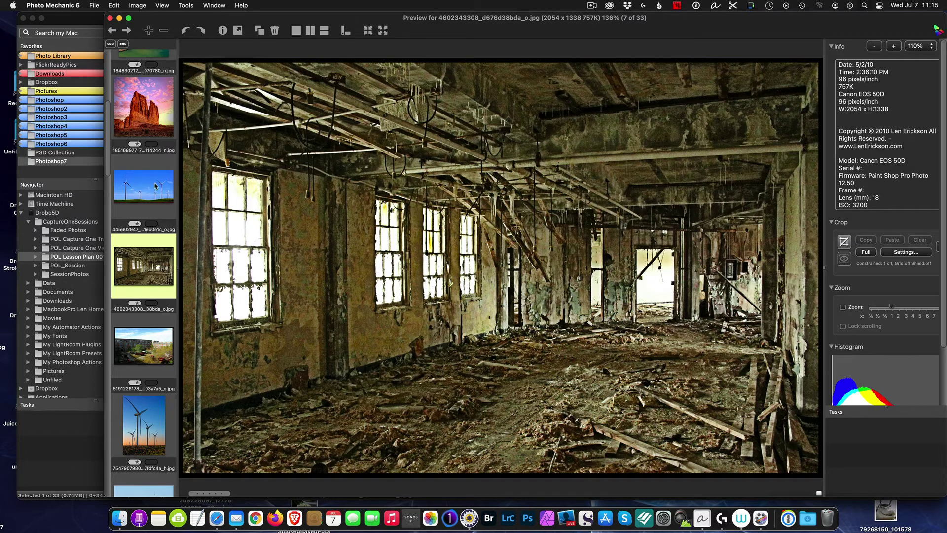
pyautogui.click(223, 30)
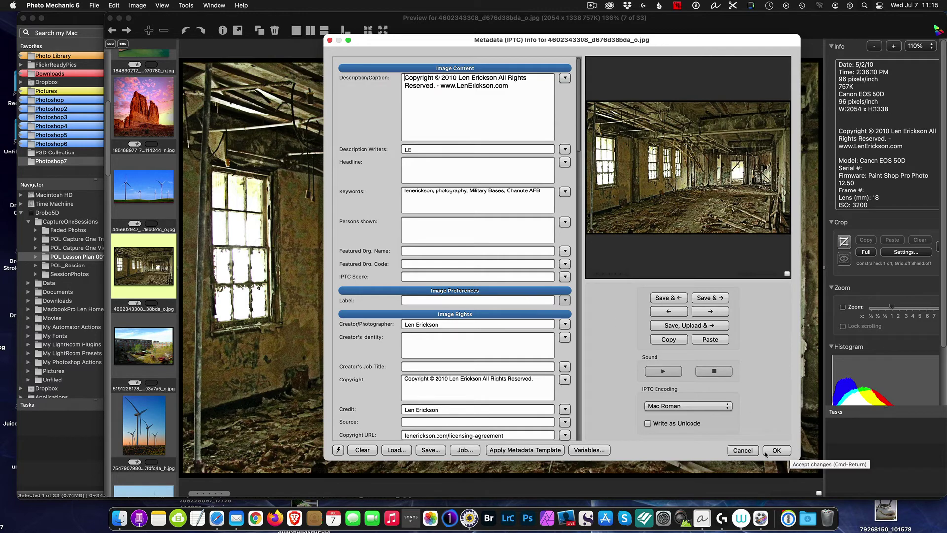
pyautogui.click(744, 451)
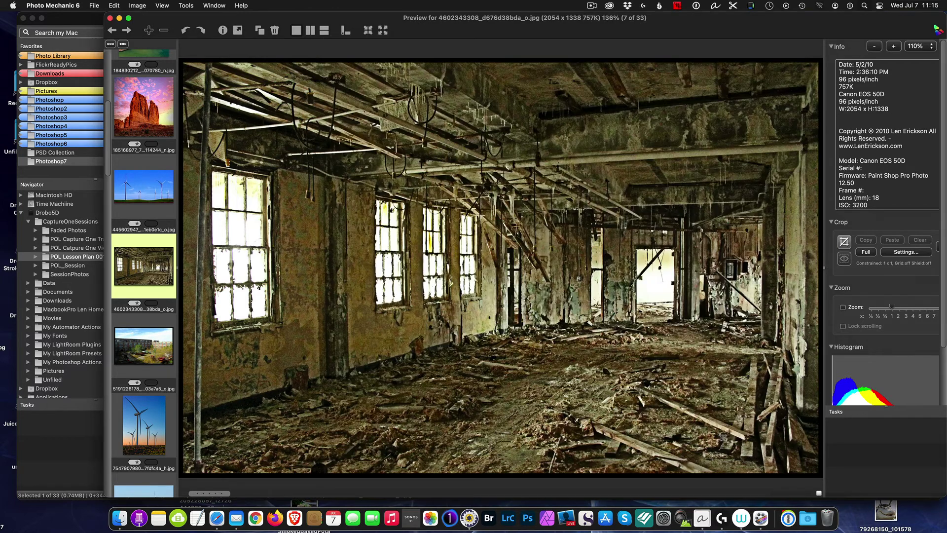
# Step: Review the courtyard photo's pasted metadata, cancel, and reposition the preview window
pyautogui.click(157, 351)
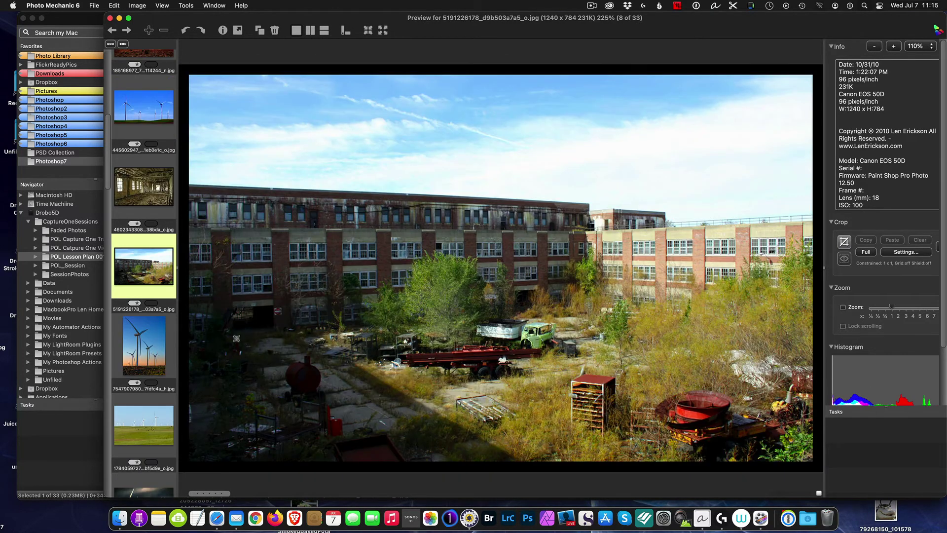
pyautogui.click(223, 33)
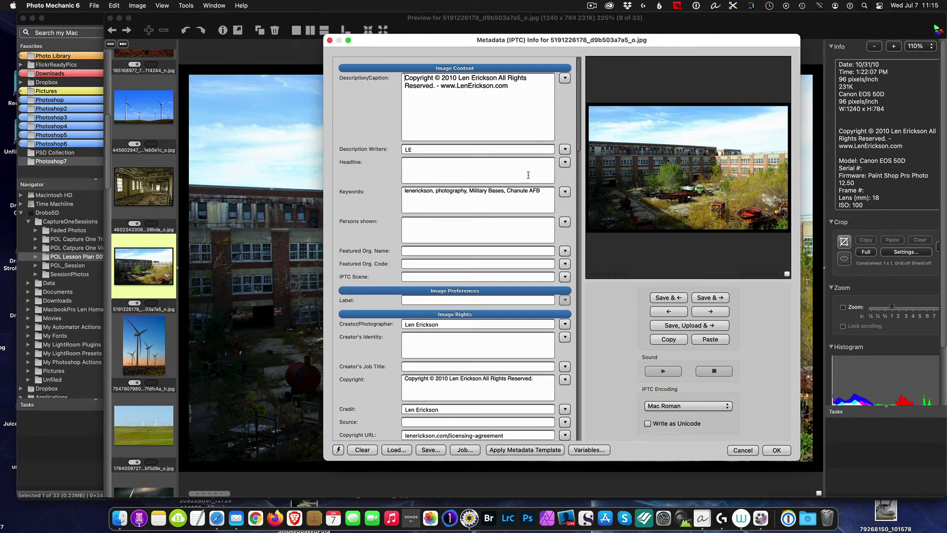
pyautogui.click(743, 449)
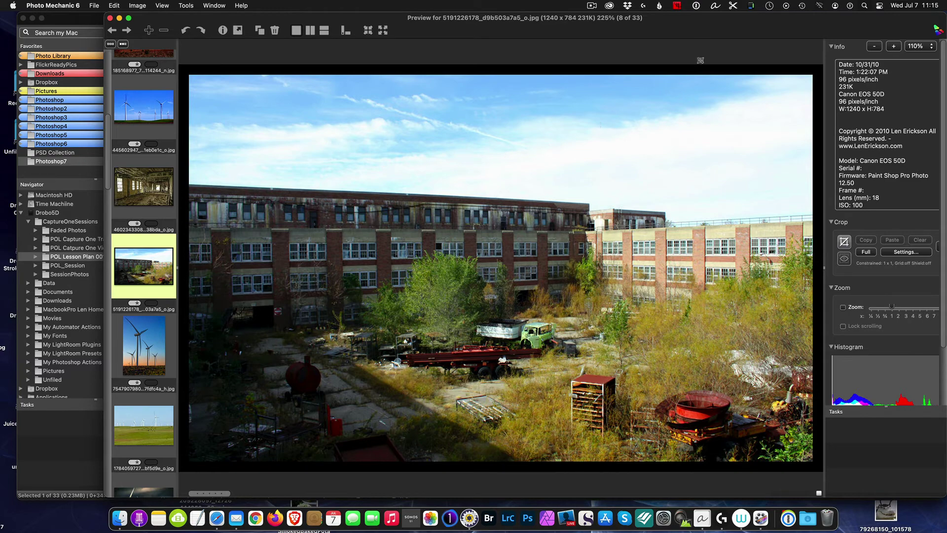
pyautogui.moveTo(756, 30); pyautogui.dragTo(703, 62)
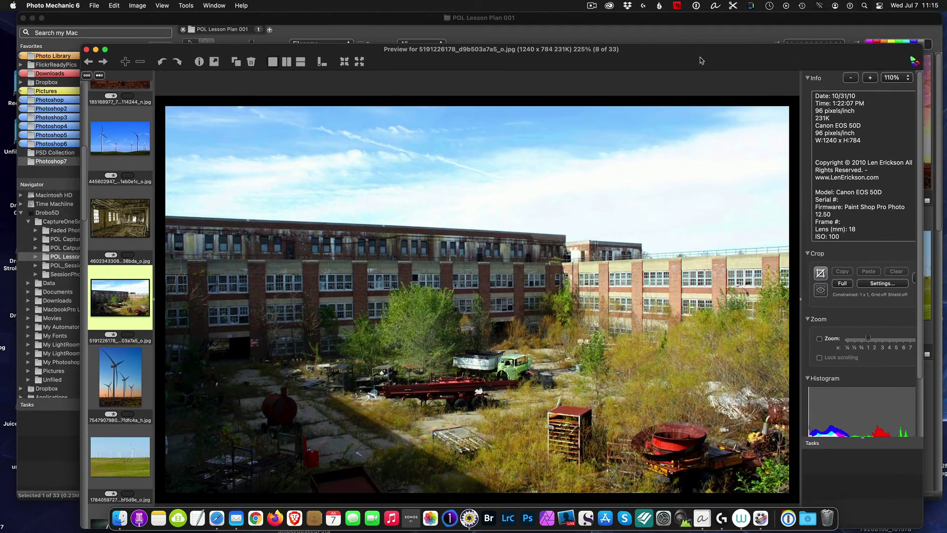
# Step: Close the photo preview and shift the browser window to reveal the desktop
pyautogui.click(86, 49)
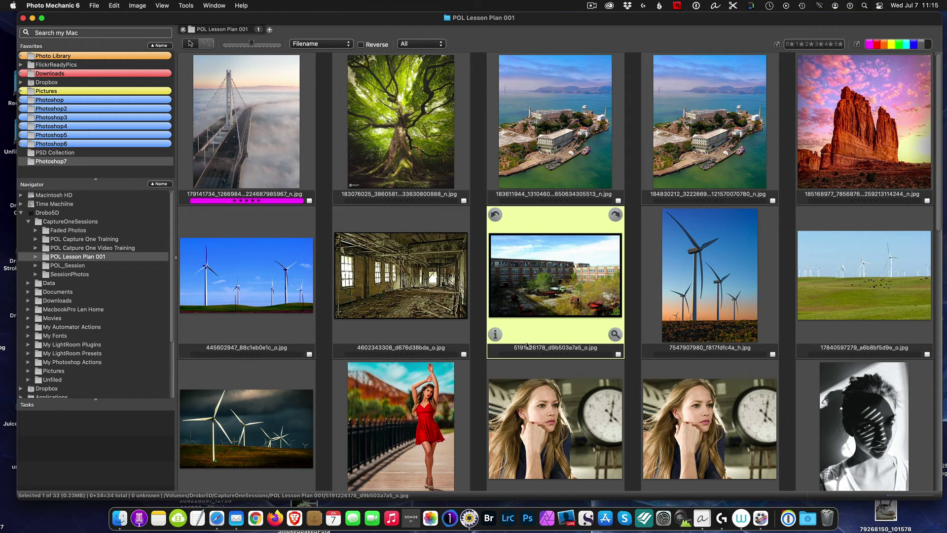
pyautogui.moveTo(555, 281)
pyautogui.moveTo(805, 22); pyautogui.dragTo(722, 17)
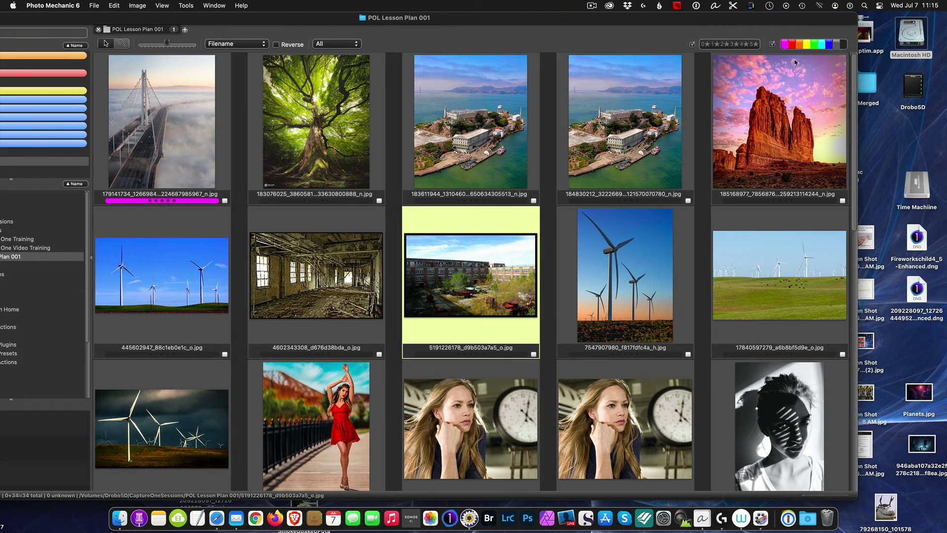
# Step: Open the Drobo5D drive from the desktop in Finder
pyautogui.click(916, 95)
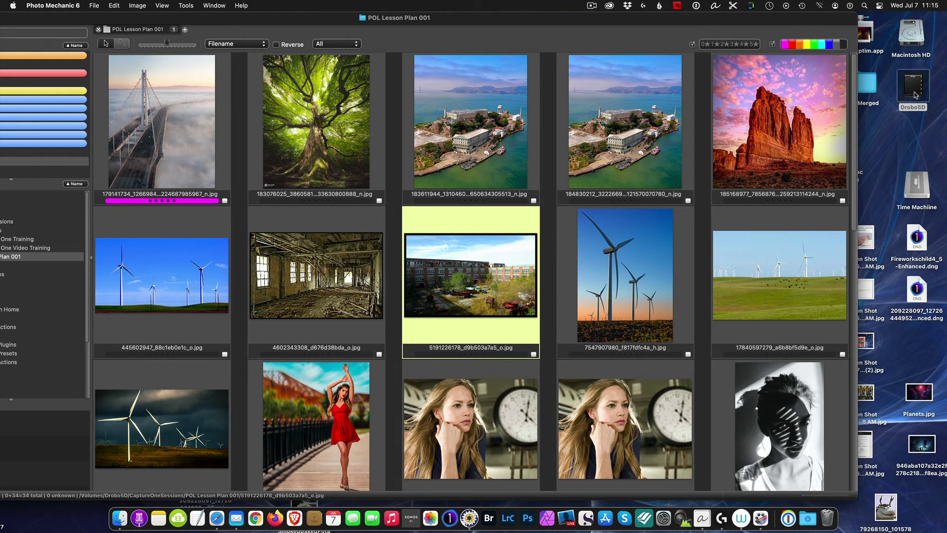
pyautogui.doubleClick(915, 95)
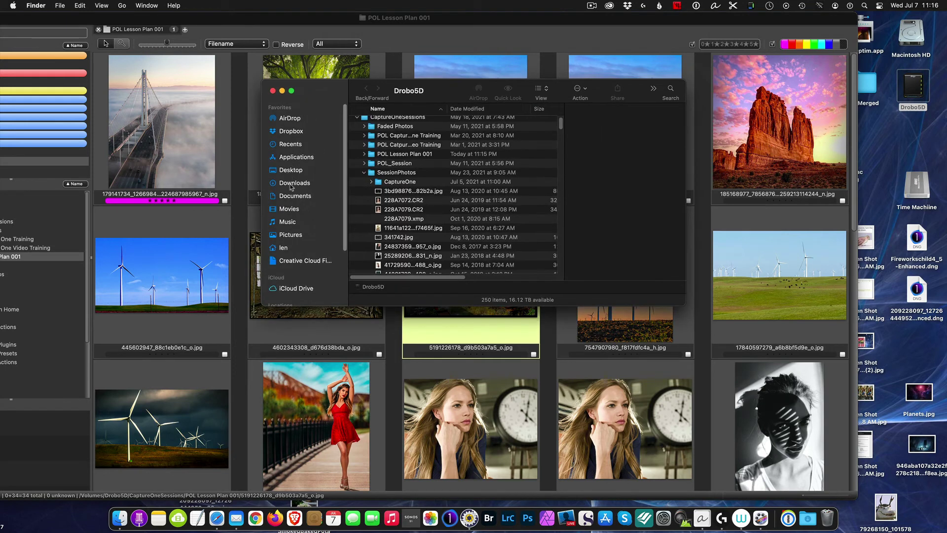
pyautogui.click(670, 91)
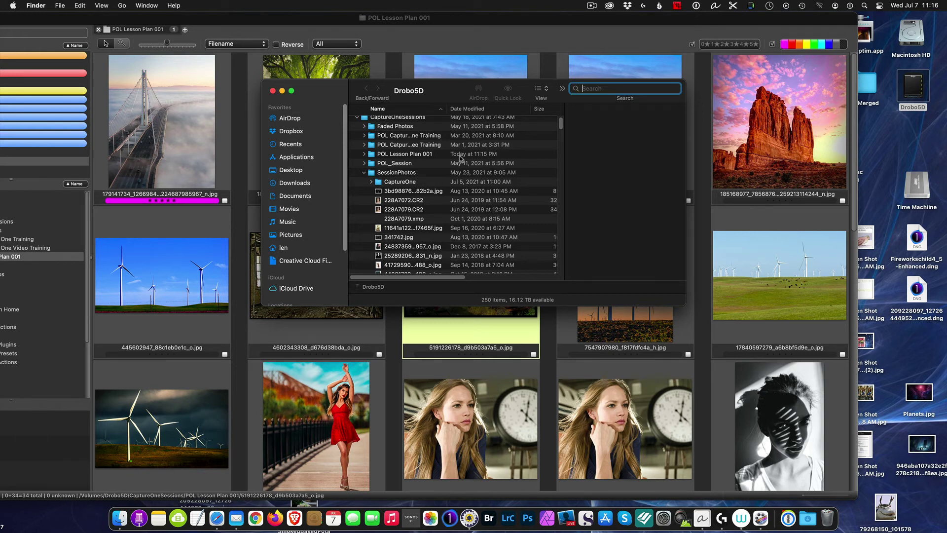
pyautogui.write('chan')
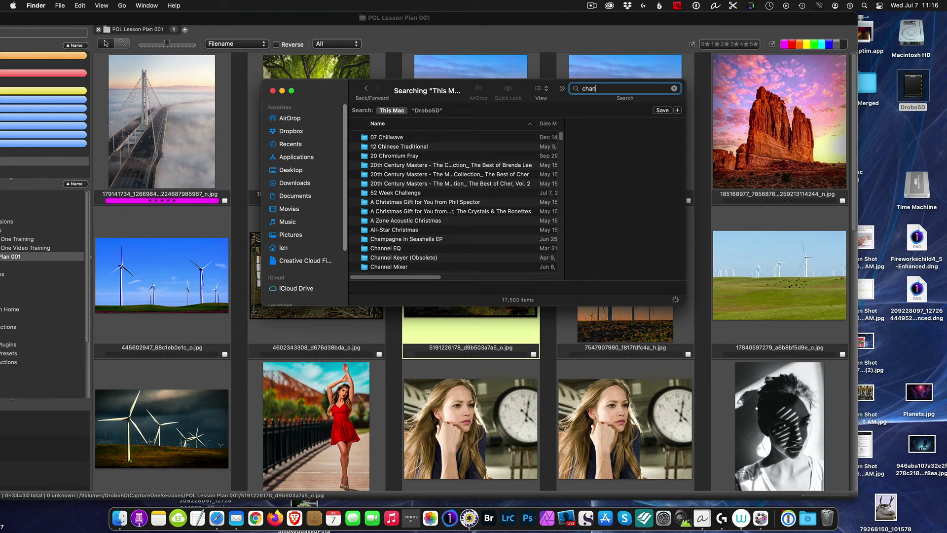
pyautogui.write('ute')
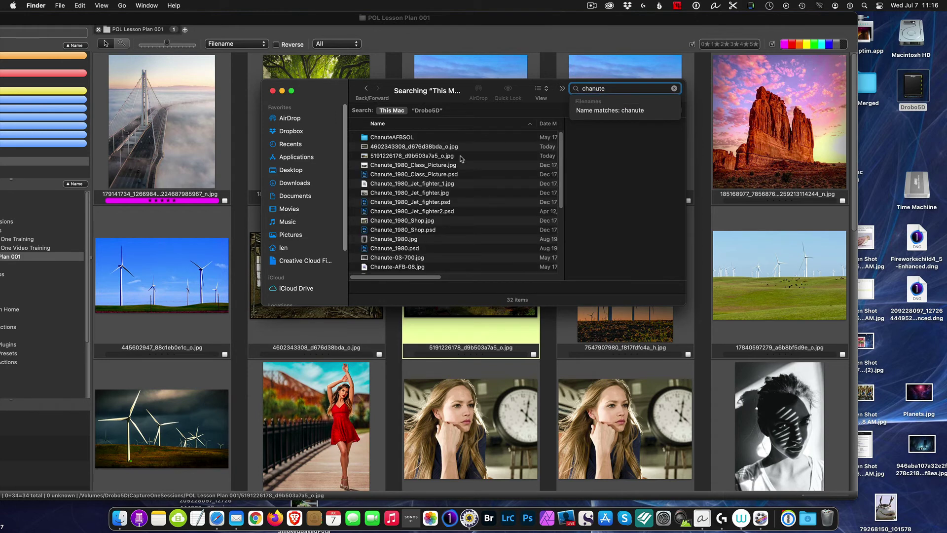
pyautogui.press('Return')
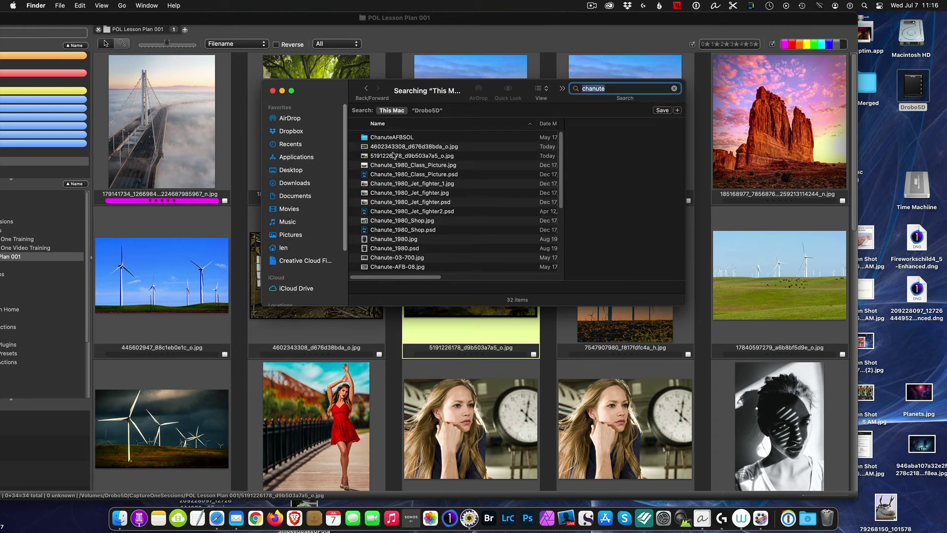
pyautogui.click(417, 147)
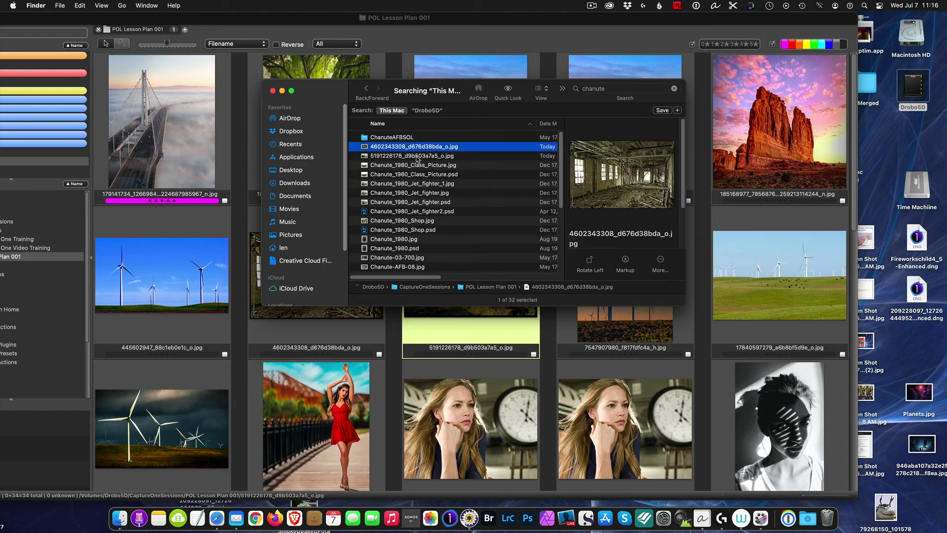
pyautogui.click(417, 156)
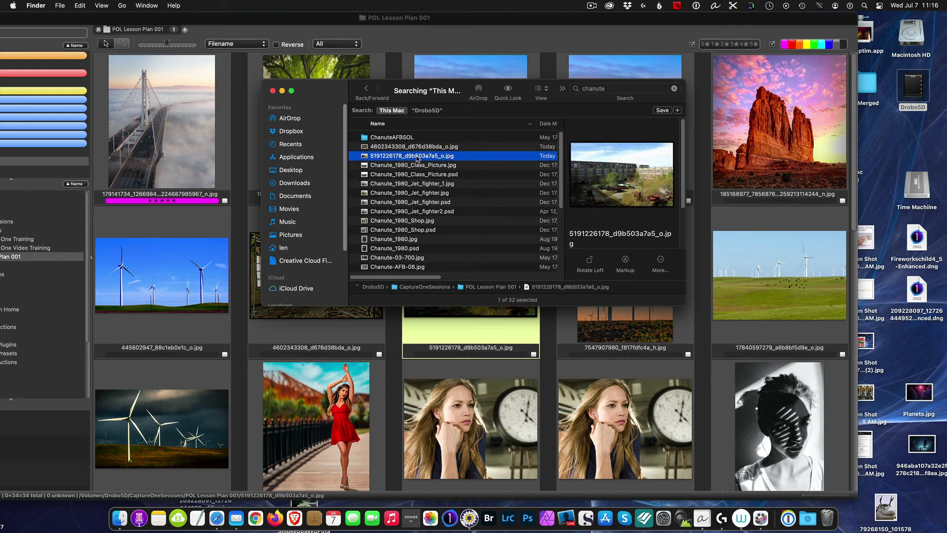
pyautogui.click(418, 148)
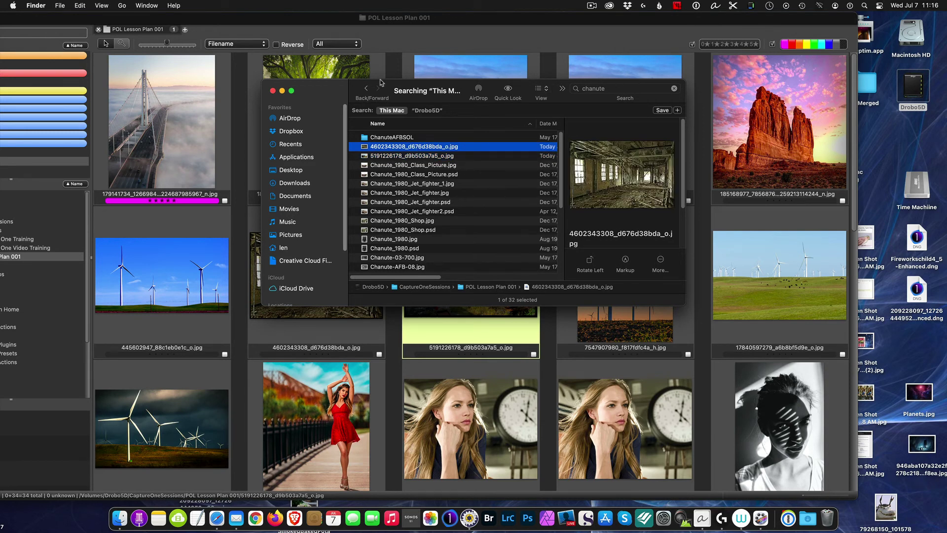
pyautogui.moveTo(326, 88); pyautogui.dragTo(551, 128)
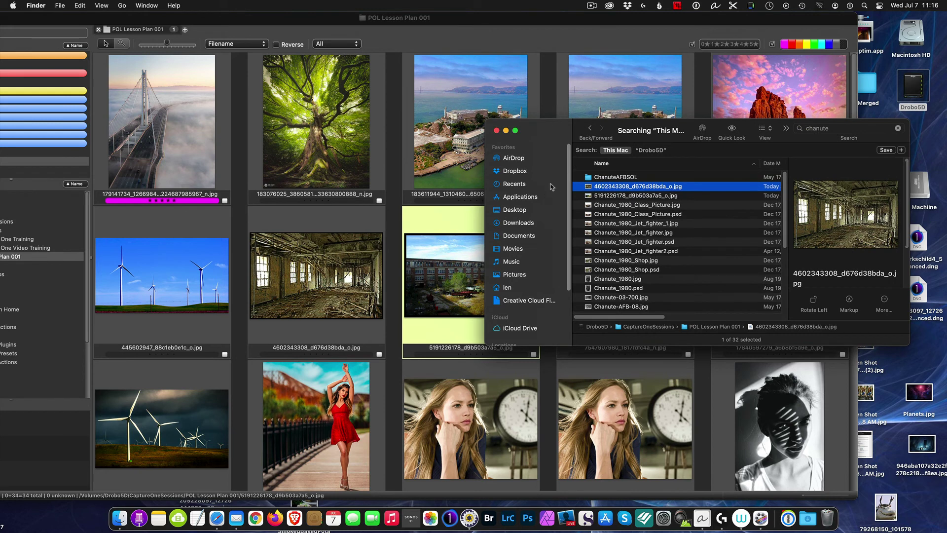
pyautogui.click(631, 196)
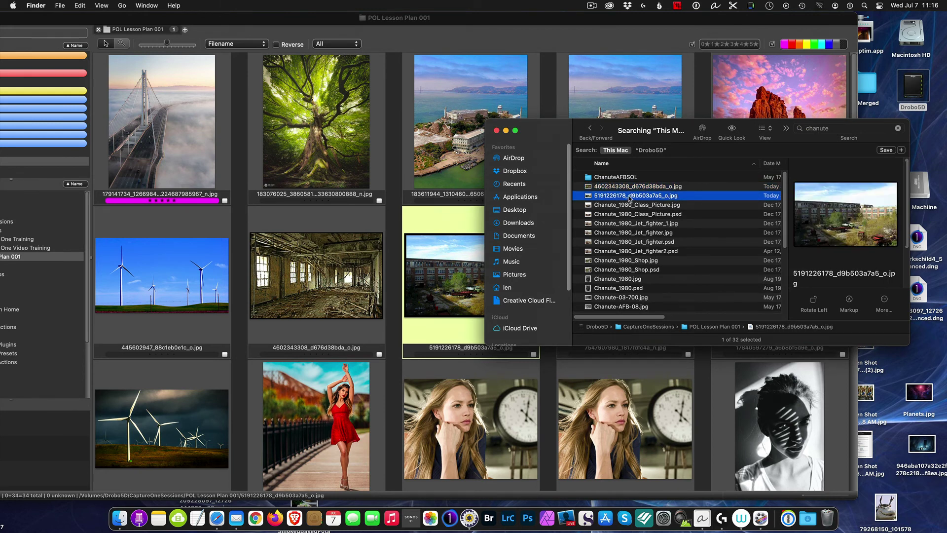
pyautogui.click(616, 207)
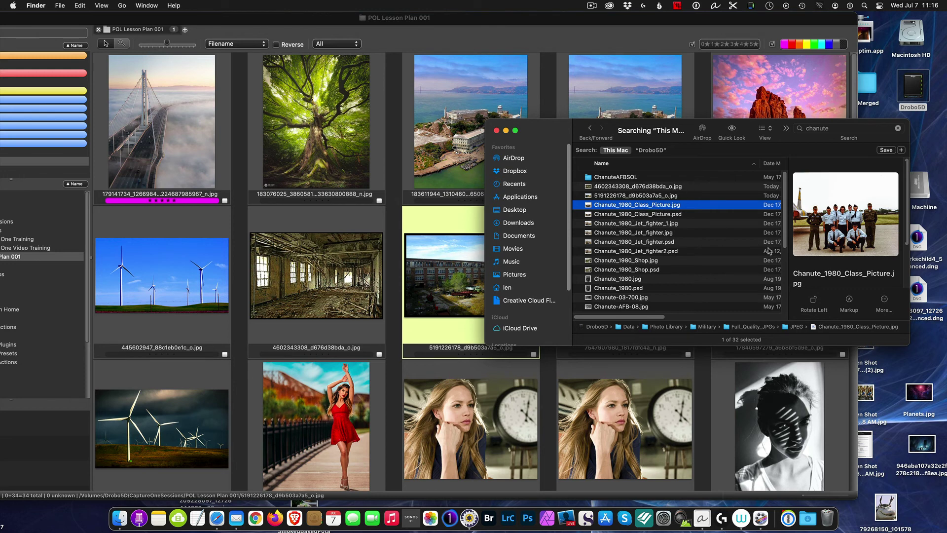
pyautogui.click(590, 131)
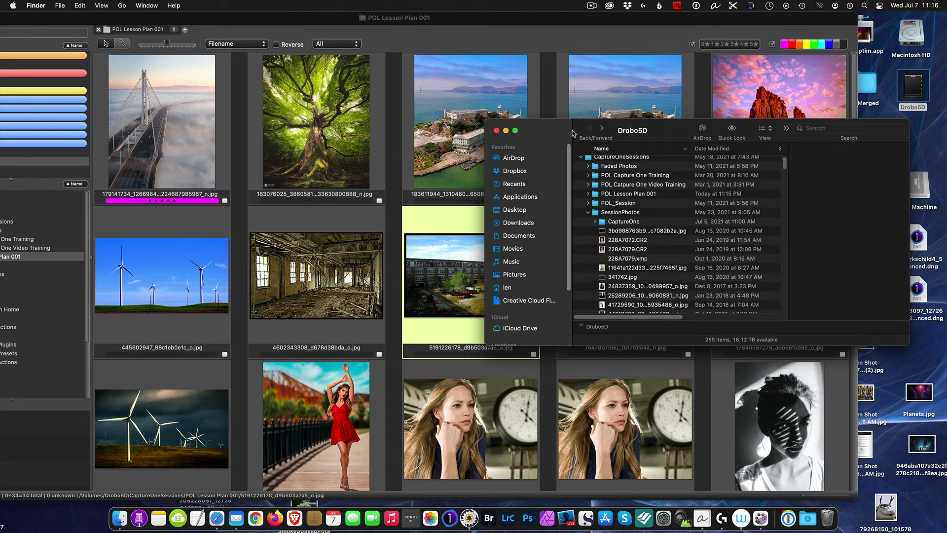
# Step: Close the Drobo5D Finder window to return to the contact sheet
pyautogui.click(497, 131)
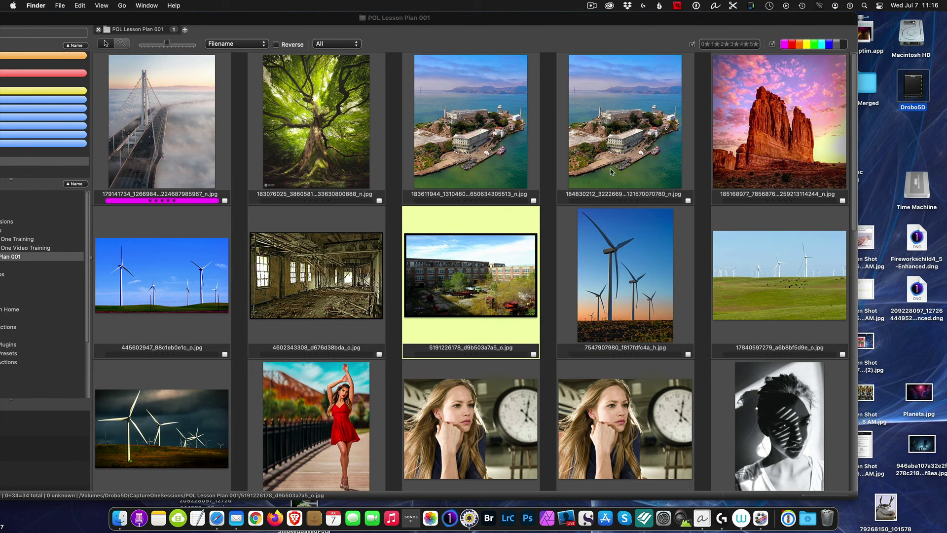